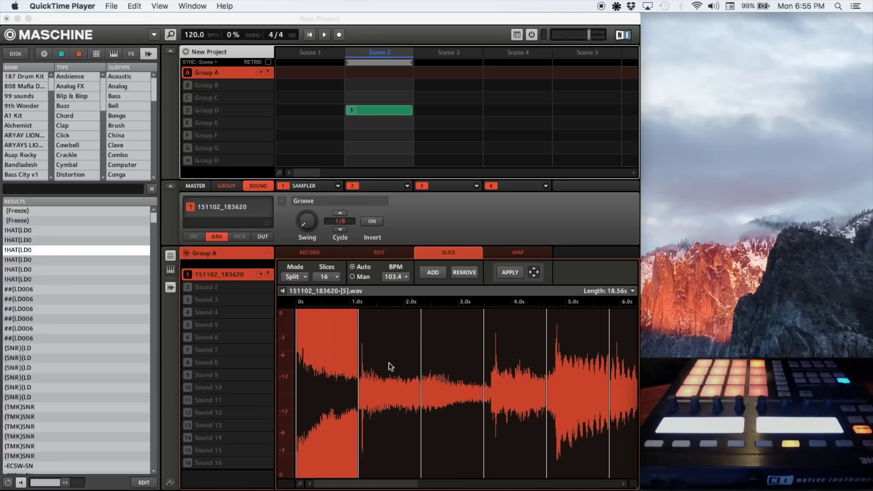
- Shift the start marker of the second slice slightly later so it lines up with the hit
left_click(359, 409)
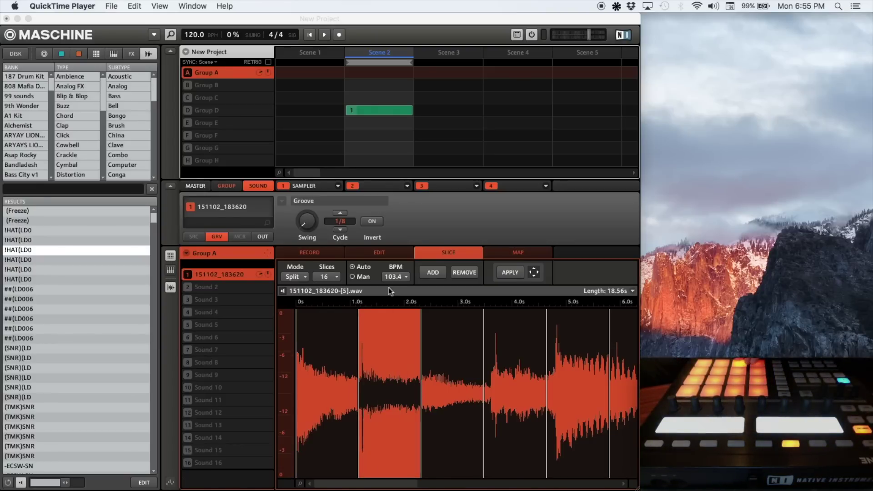
left_click(360, 384)
mouse_move(359, 384)
left_mouse_down()
mouse_move(343, 383)
mouse_move(359, 383)
left_mouse_up()
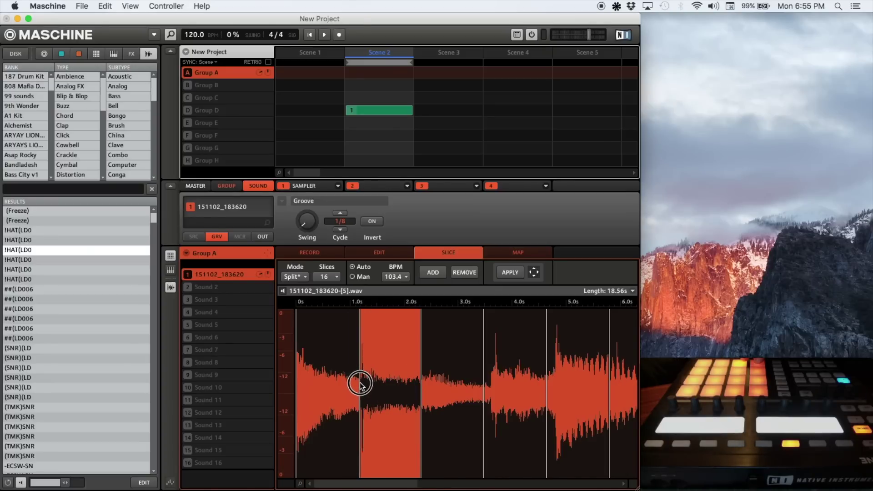
scroll(360, 384, "up", 5)
scroll(359, 385, "down", 5)
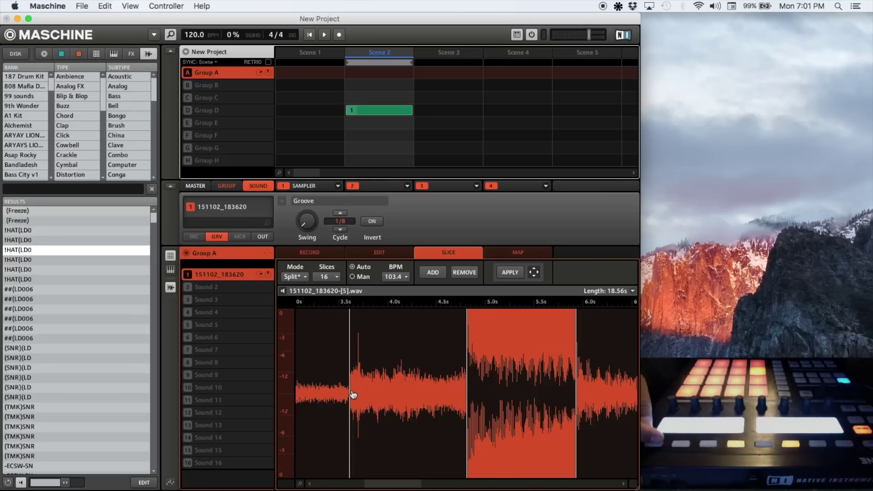
- Apply the 16 slices of the sample to Group B
left_click(509, 273)
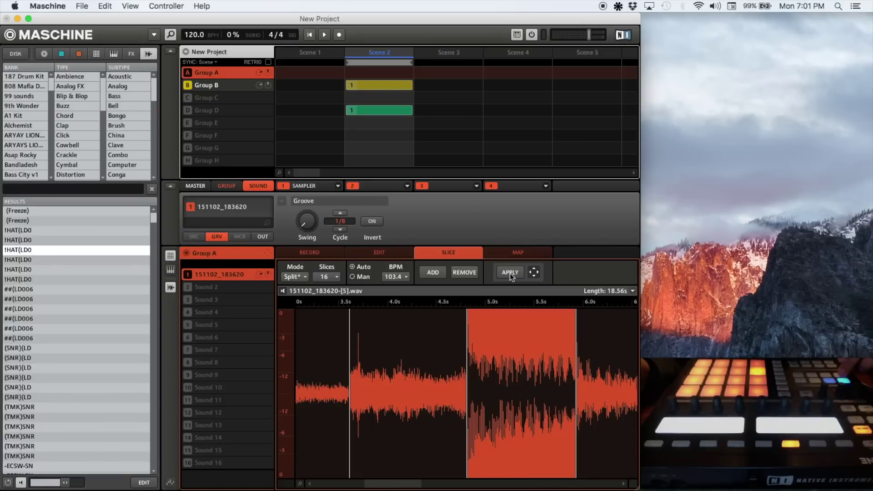
left_click(510, 272)
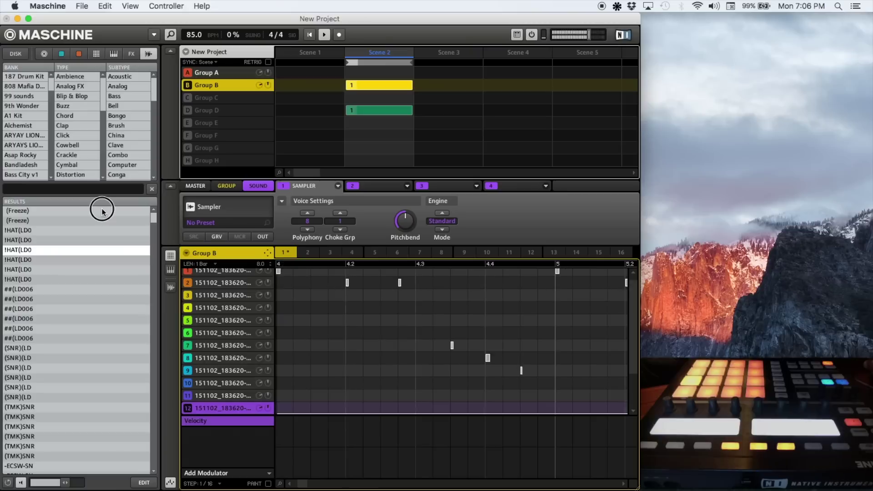
- Raise the velocity of the last Sound 1 note in bar 1 of Group B's pattern to maximum
left_click(401, 282)
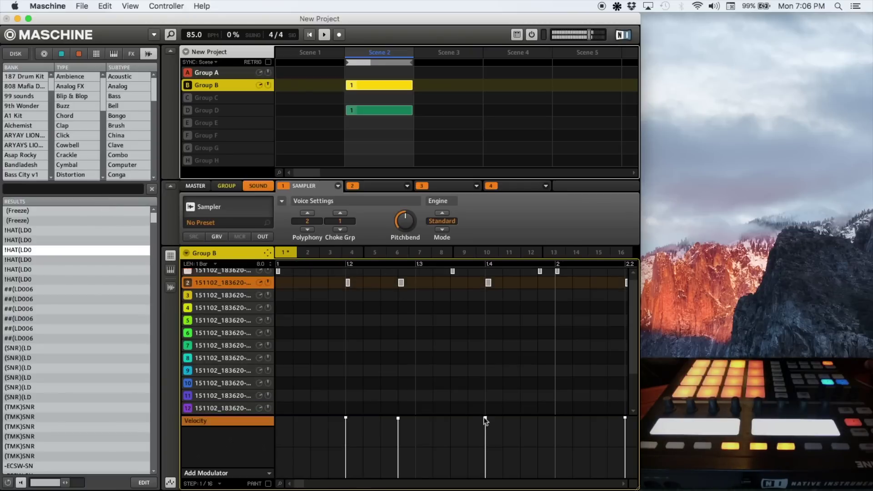
left_click(620, 484)
left_click_drag(621, 484, 615, 479)
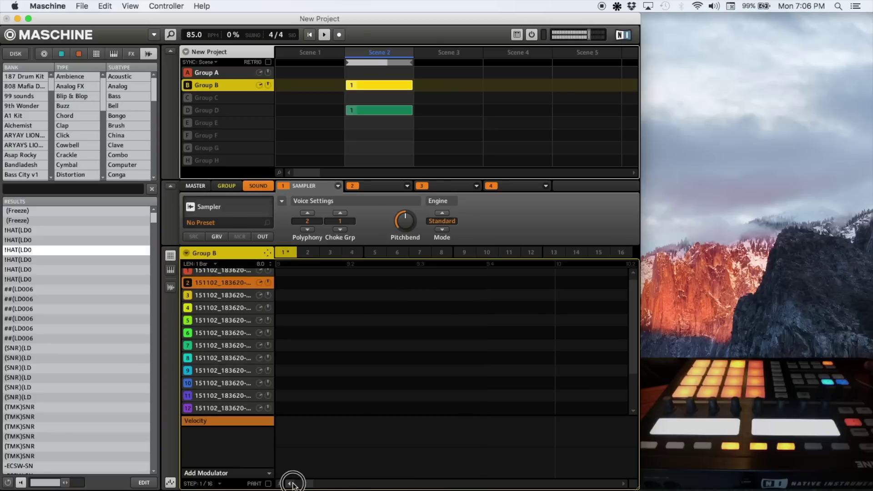
left_click(291, 484)
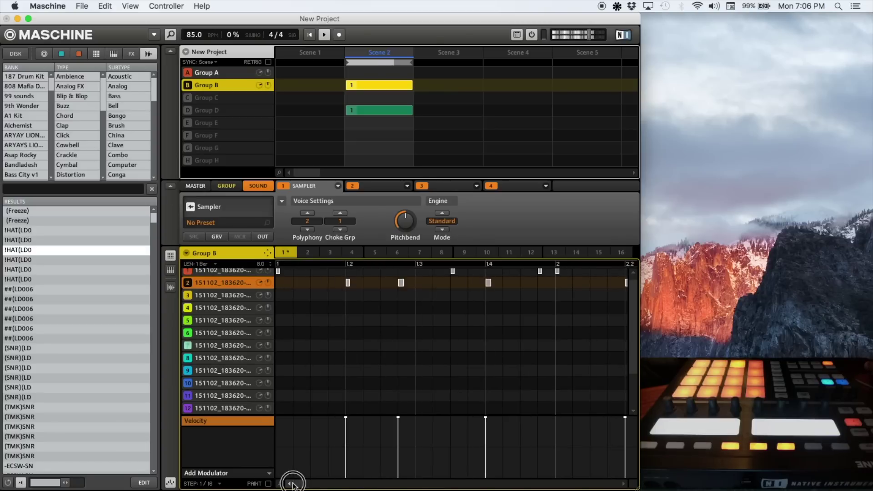
left_click(278, 272)
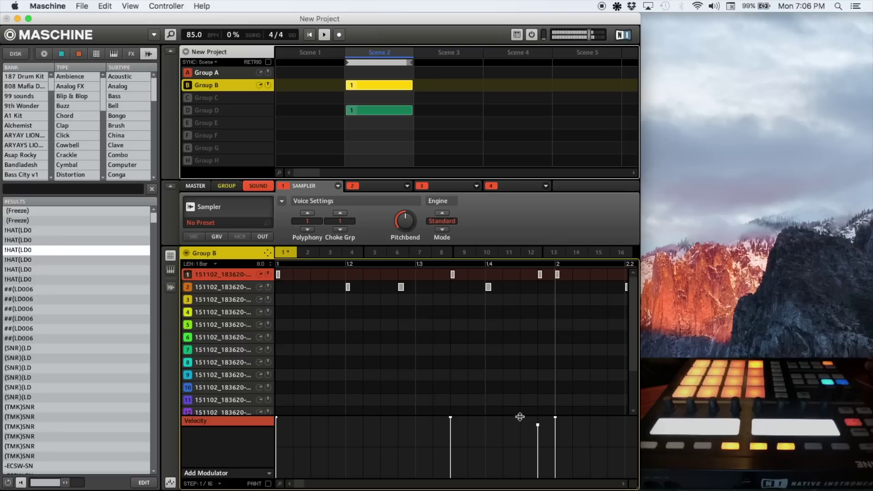
left_click(537, 426)
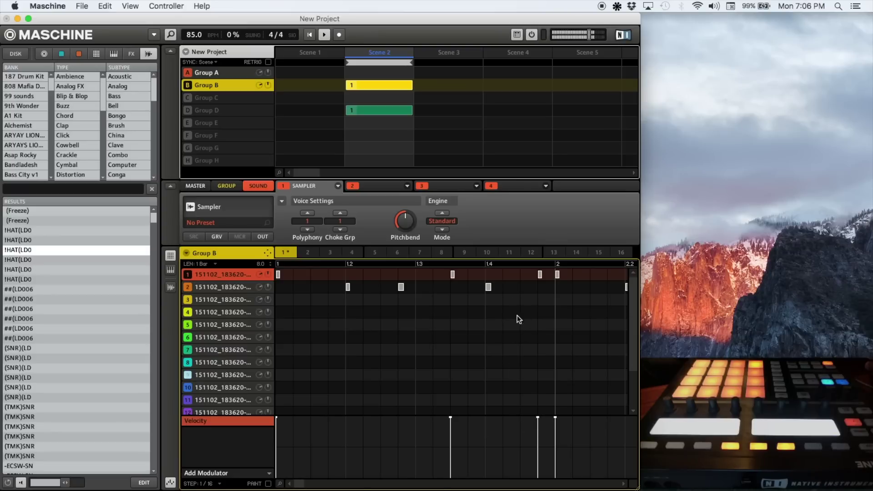
- Check the velocities of the Sound 7, 8 and 9 notes at the end of bar 2
left_click(623, 483)
left_click(623, 483)
left_click(623, 483)
left_click(623, 483)
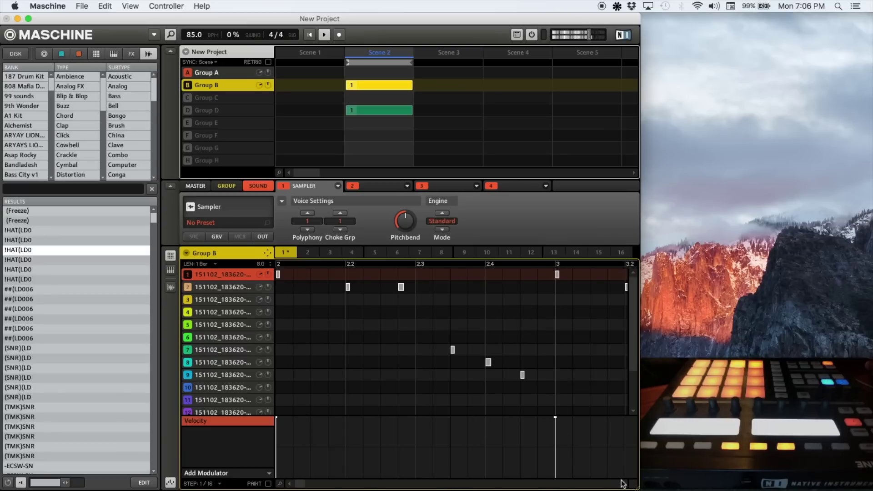
left_click(452, 349)
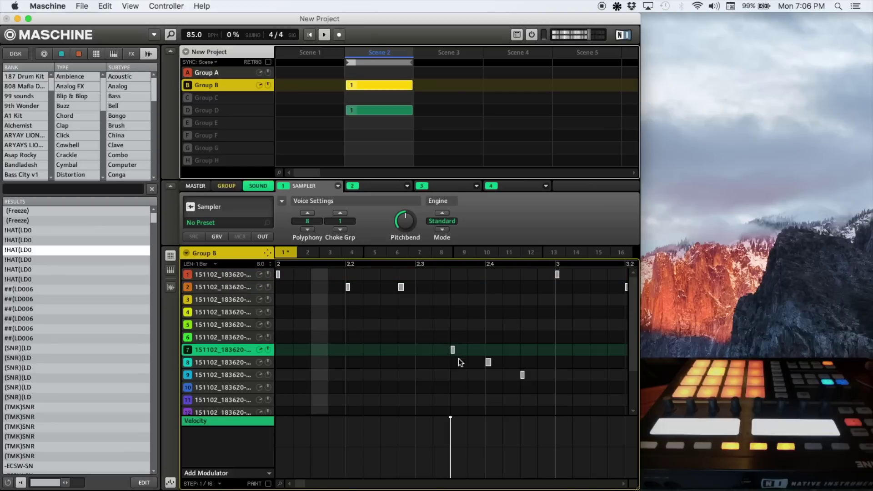
left_click(488, 363)
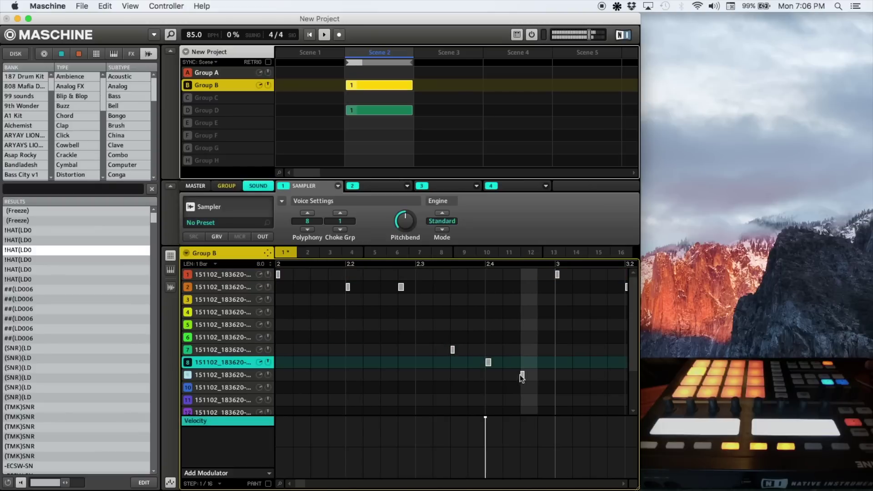
left_click(522, 375)
- Check the velocities of the notes at the end of bar 4 and bar 8 on the slice sounds
left_click_drag(623, 483, 623, 483)
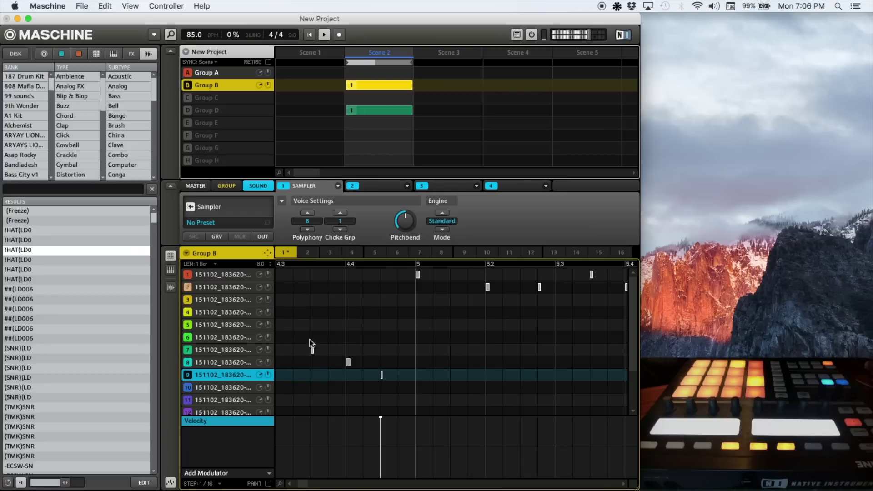
left_click(348, 362)
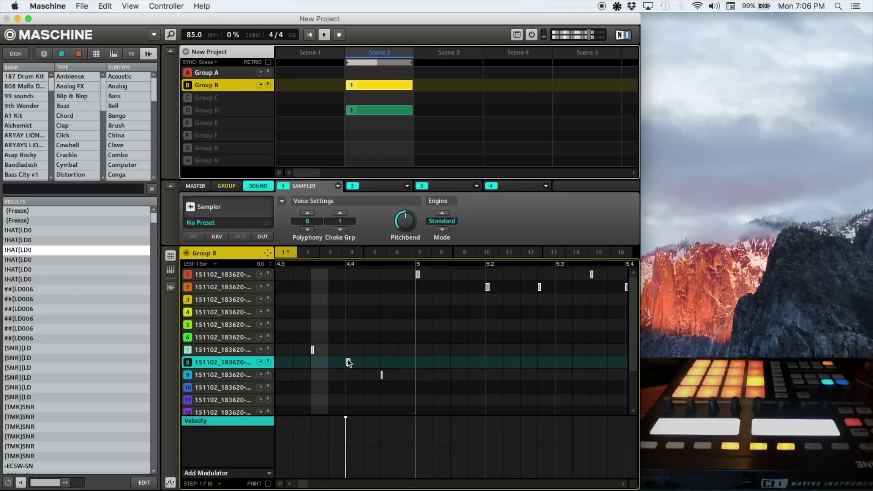
left_click(312, 350)
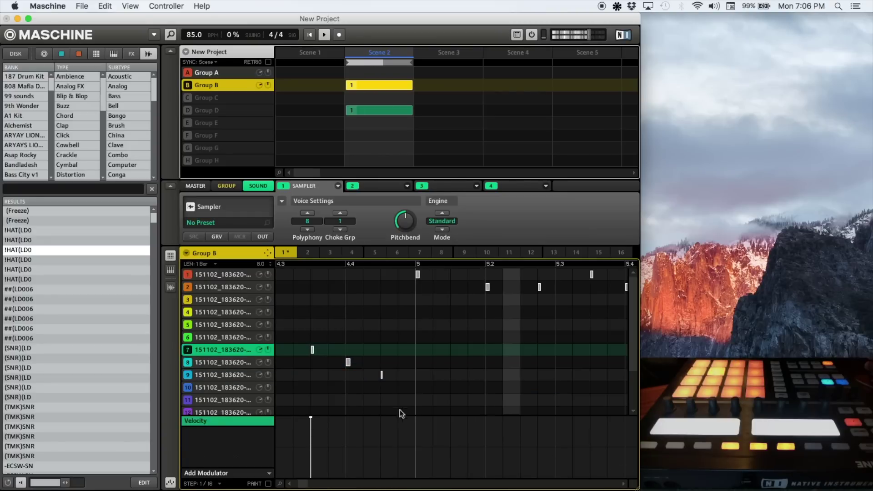
left_click(622, 483)
left_click(608, 484)
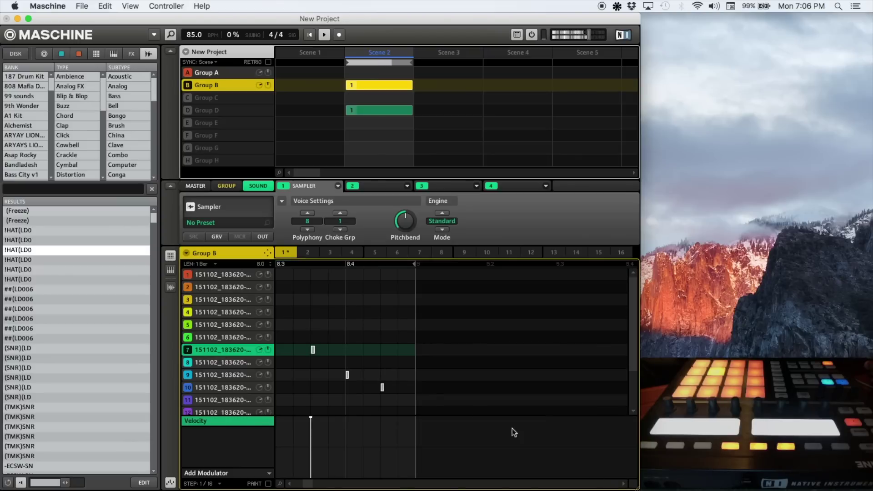
left_click(346, 374)
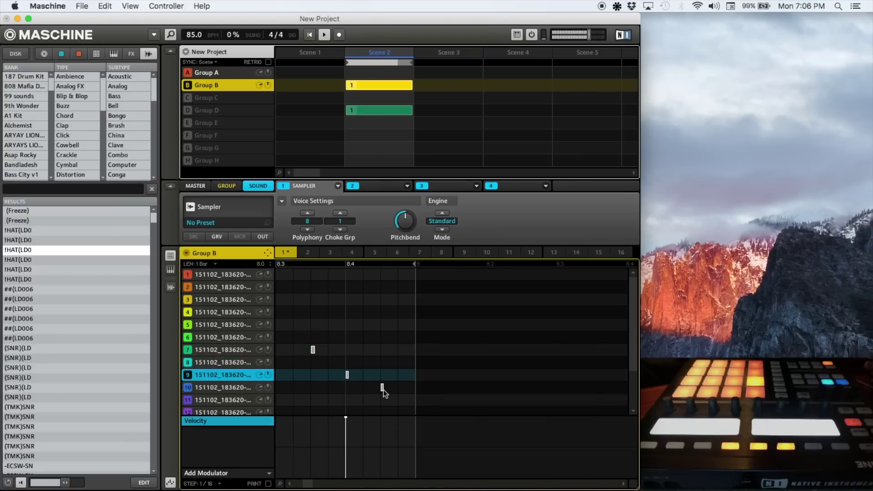
left_click(382, 386)
left_click_drag(364, 409, 335, 396)
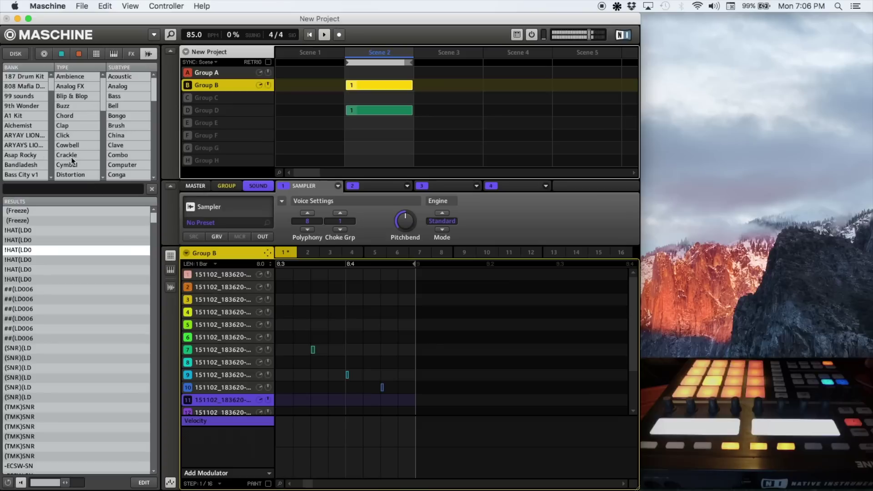
- Delete Group D's pattern from Scene 2
left_click(234, 97)
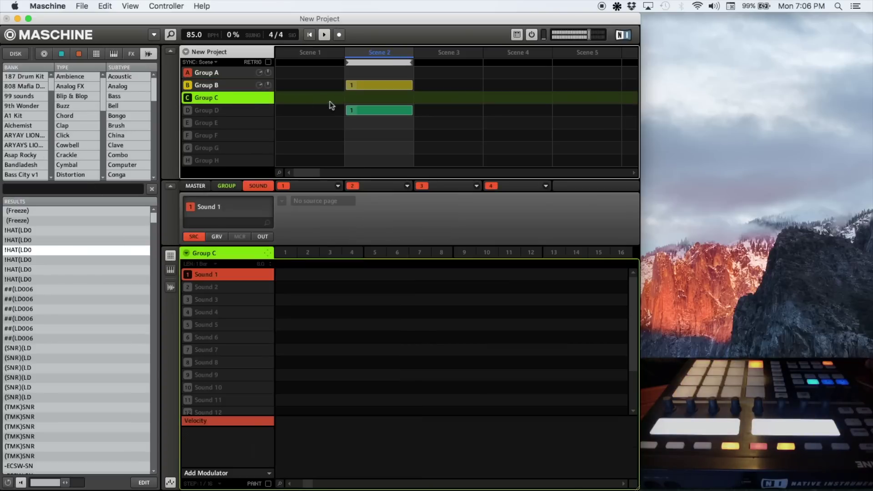
left_click(350, 112)
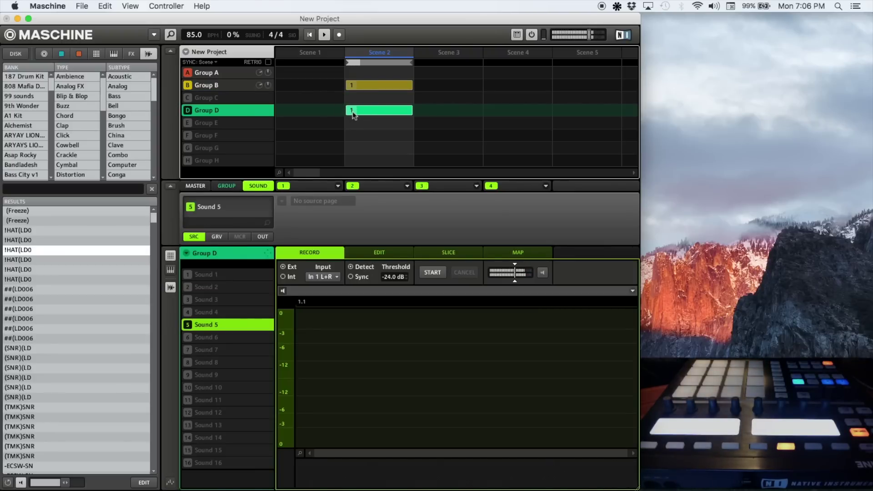
right_click(353, 113)
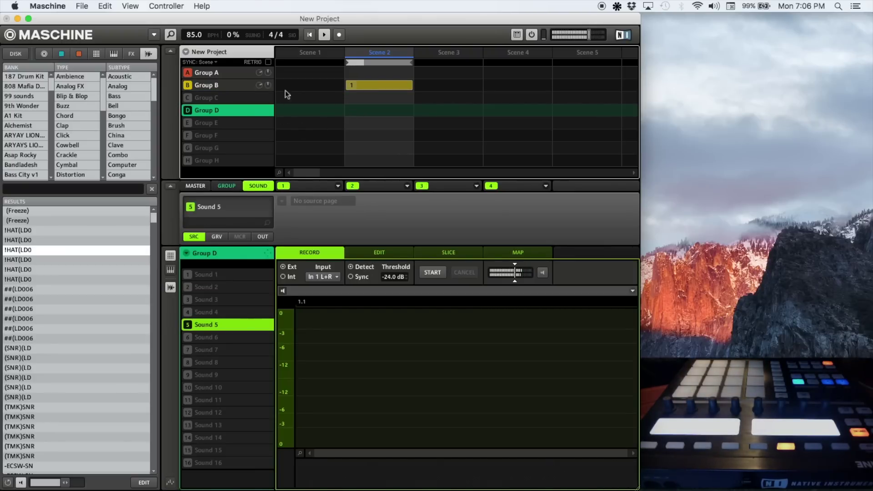
- Reset Group A to remove the original unsliced sample
left_click(371, 85)
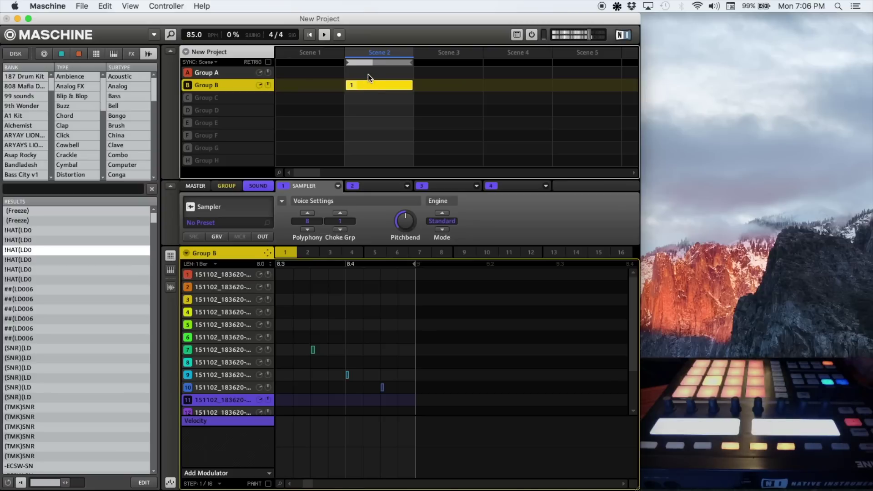
left_click(368, 75)
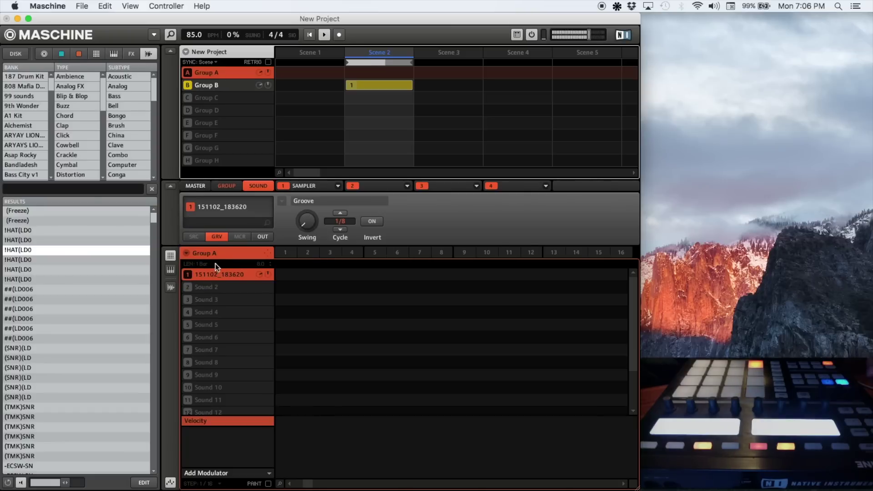
left_click(185, 253)
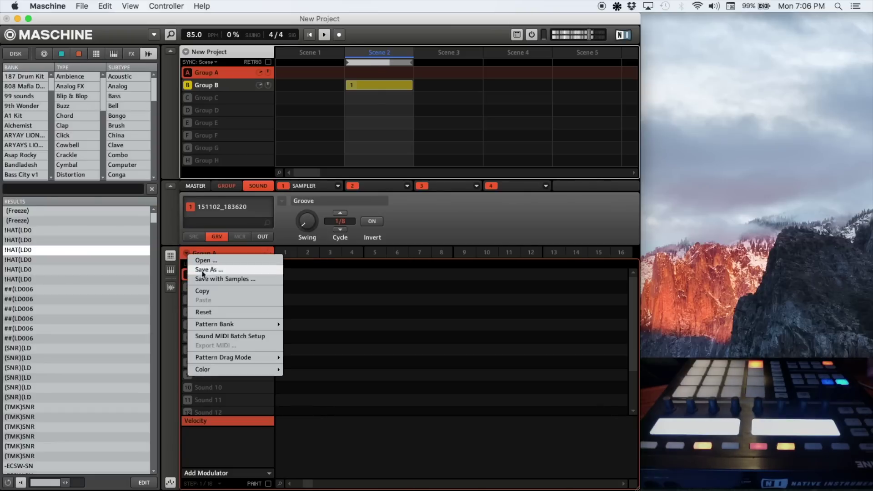
left_click(215, 312)
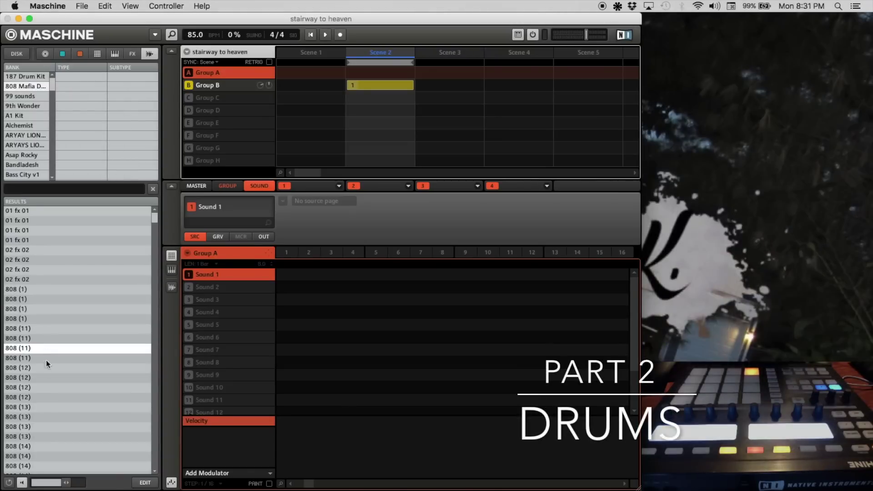
- Audition the 808 (12), 808 (13) and 808 (14) samples in the 808 Mafia bank
left_click(45, 397)
left_click(45, 407)
left_click(46, 416)
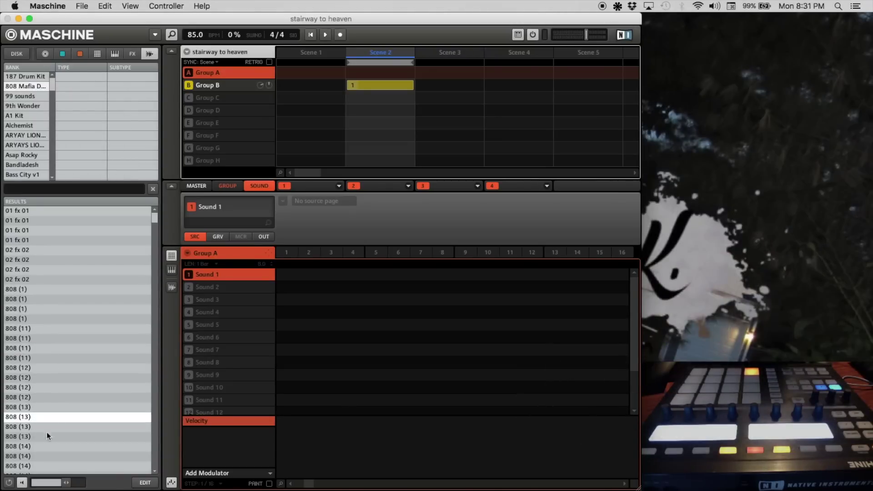
left_click(55, 464)
- Browse the A1 Kit bank and audition its 808 [LCJ] D and Heavy Reverb Snare [LCJ] samples
left_click(18, 116)
left_click(37, 278)
left_click(48, 240)
left_click(59, 347)
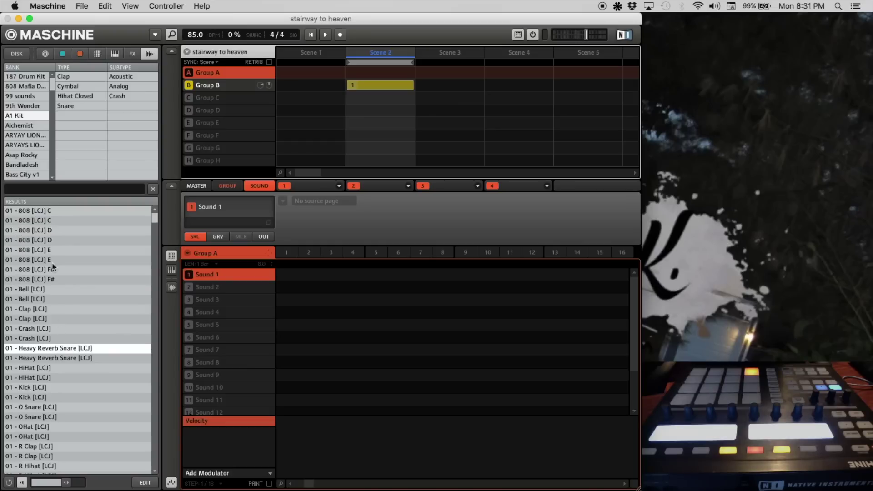
left_click(48, 240)
left_click(54, 231)
left_click(52, 240)
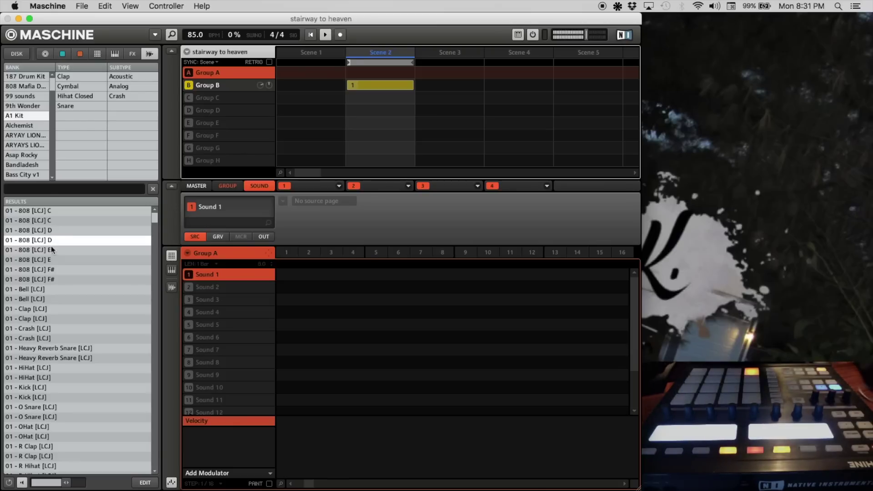
- Filter the sample browser to the Fresco Da Tr... bank and find the Fresco Chiraq drum samples
scroll(35, 151, "down", 10)
scroll(34, 153, "down", 5)
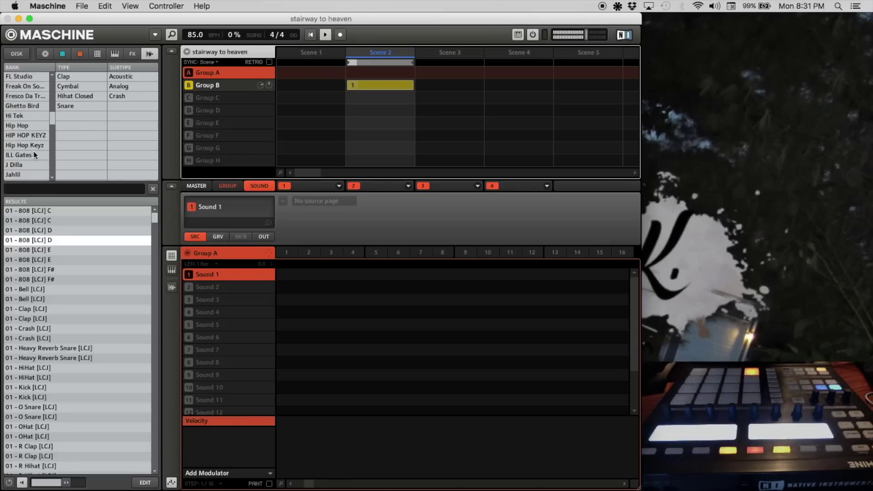
left_click(32, 97)
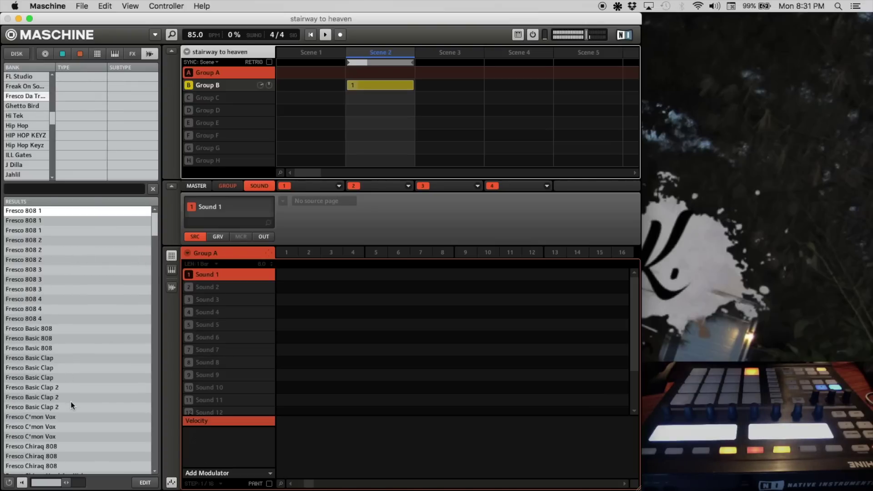
scroll(68, 398, "down", 5)
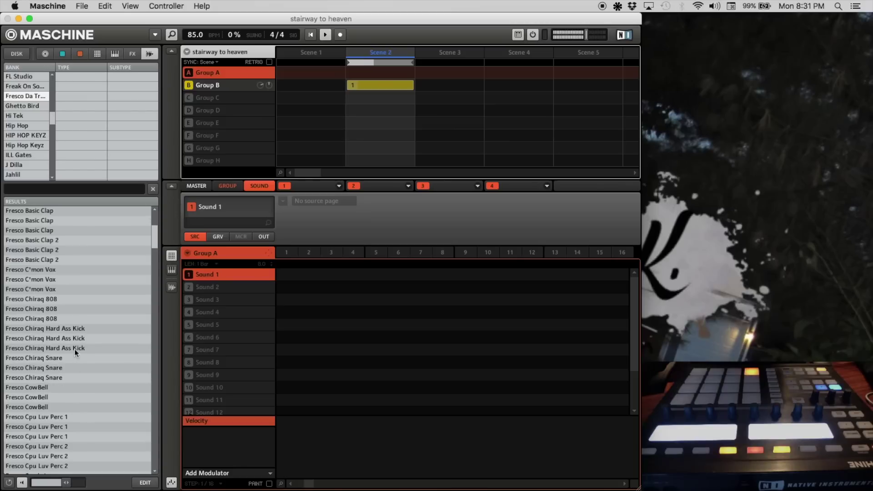
- Audition Fresco Chiraq Hard Ass Kick and Fresco Chiraq Snare alternately as a beat over the playing loop
left_click(76, 349)
left_click(78, 358)
left_click(78, 352)
left_click(77, 356)
left_click(78, 346)
left_click(78, 357)
left_click(73, 350)
left_click(73, 353)
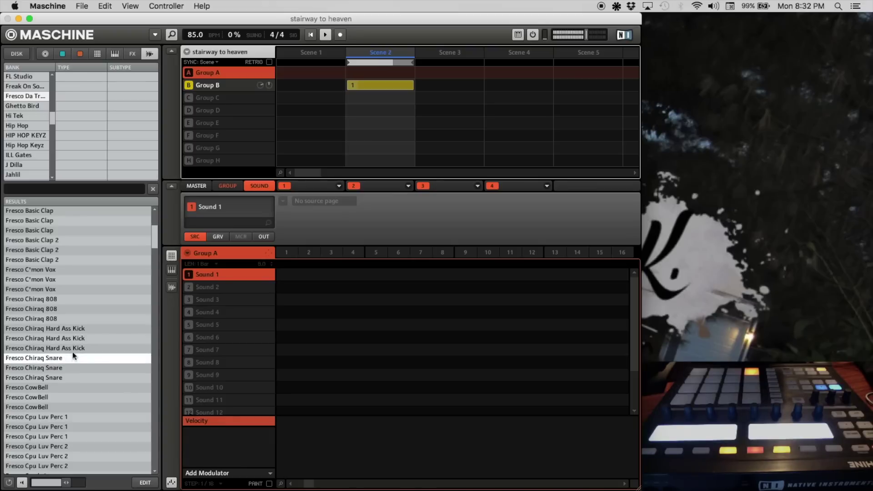
left_click(70, 351)
left_click(72, 355)
left_click(71, 351)
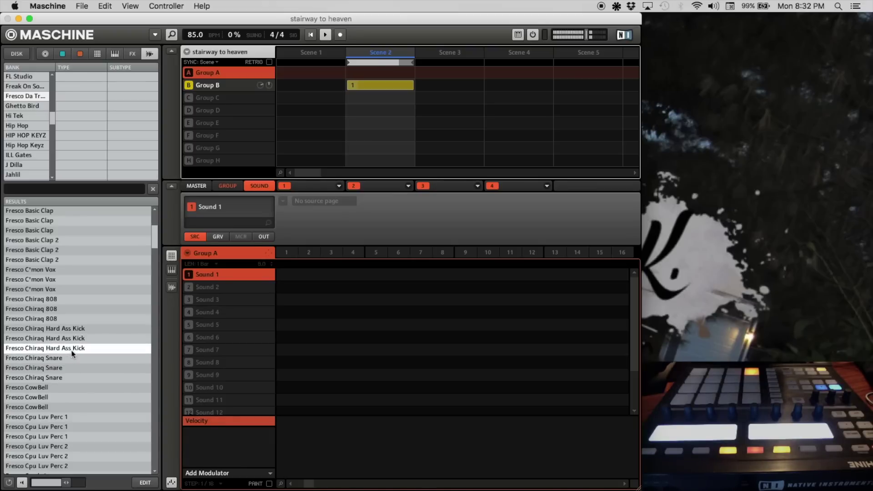
left_click(69, 358)
- Load Fresco Chiraq Hard Ass Kick into Sound 1 and Fresco Chiraq Snare into Sound 2, and open the snare's sample for editing
left_click(70, 351)
left_click(202, 290)
left_click(59, 358)
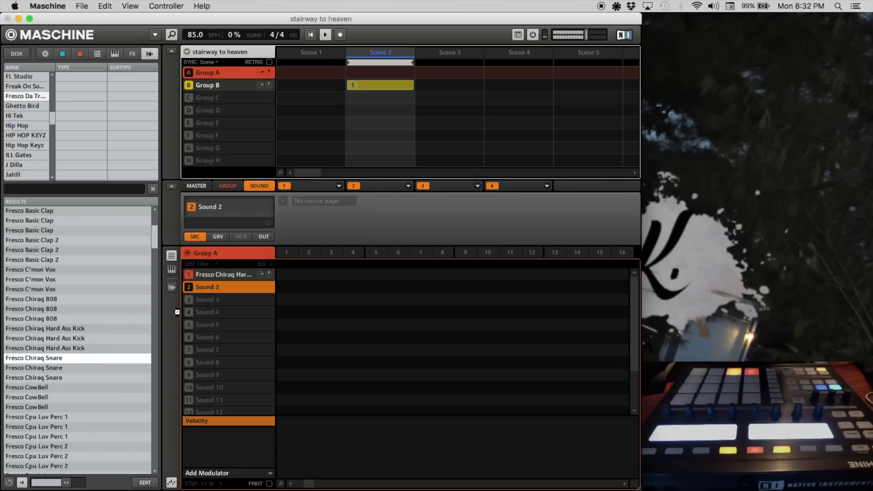
left_click(171, 288)
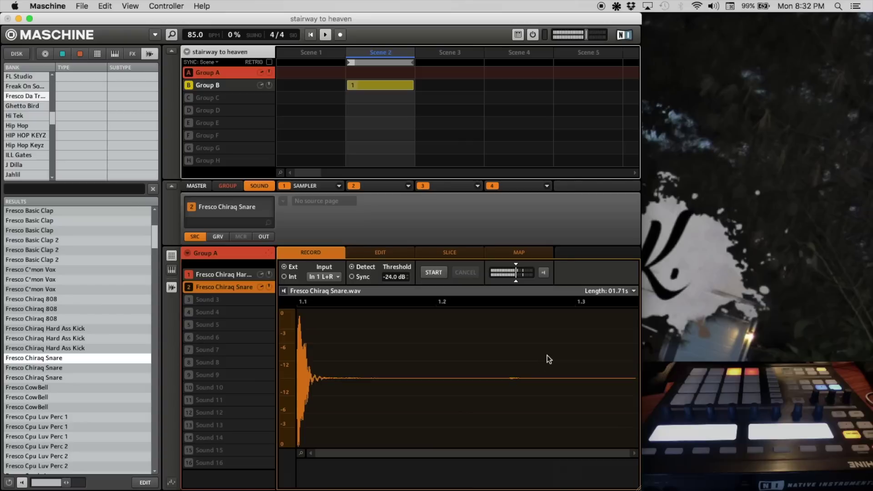
left_click(390, 251)
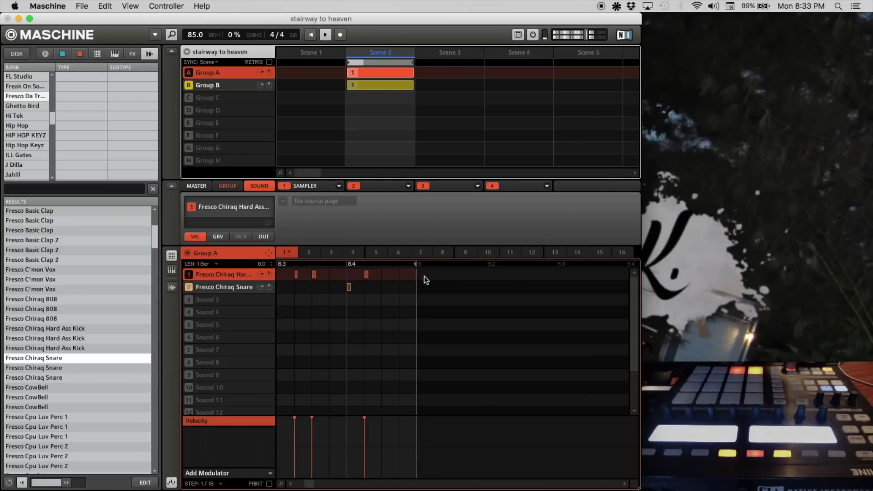
- Select the recorded kick and snare notes in the Group A pattern and level their velocities at the maximum
left_click_drag(399, 273, 126, 297)
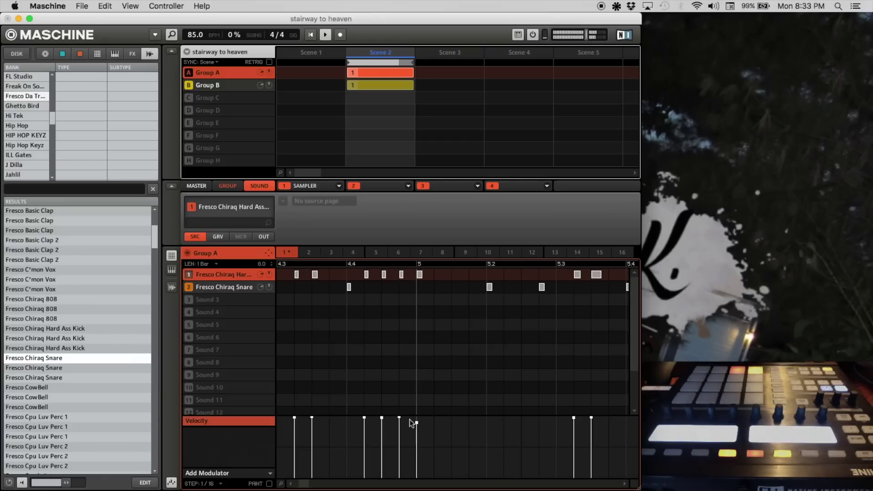
left_click(489, 287)
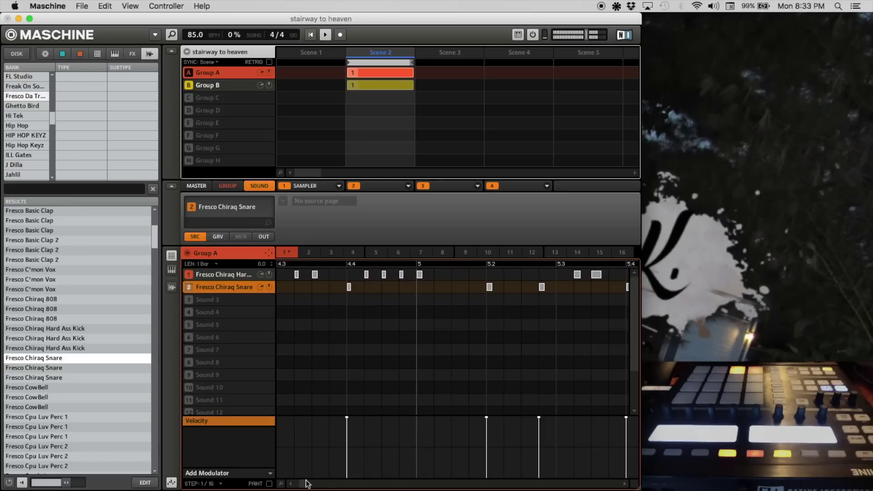
left_click(299, 483)
- Replace the Fresco Chiraq Hard Ass Kick note on the first step of bar 1 with a newly drawn note
left_click(358, 274)
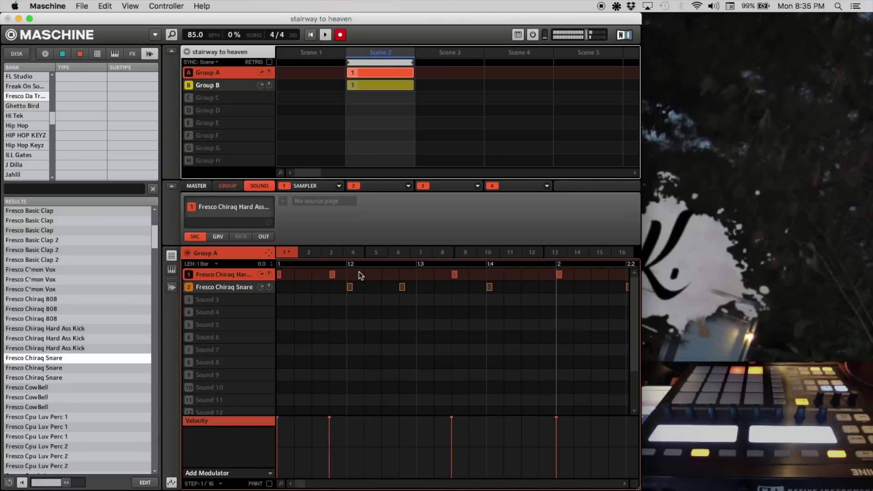
key("space")
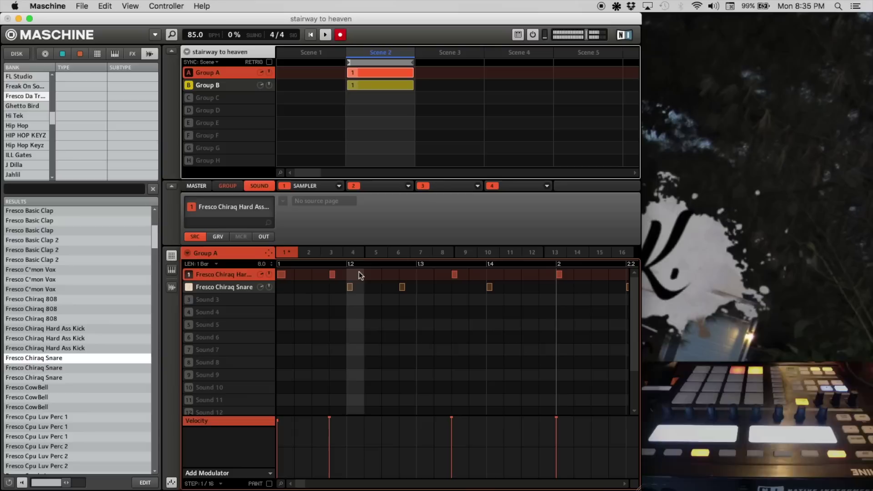
left_click(282, 274)
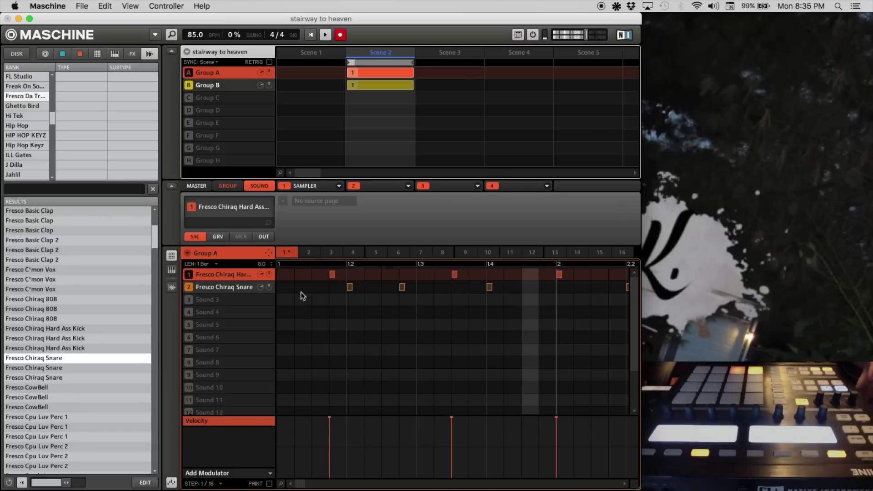
left_click(288, 277)
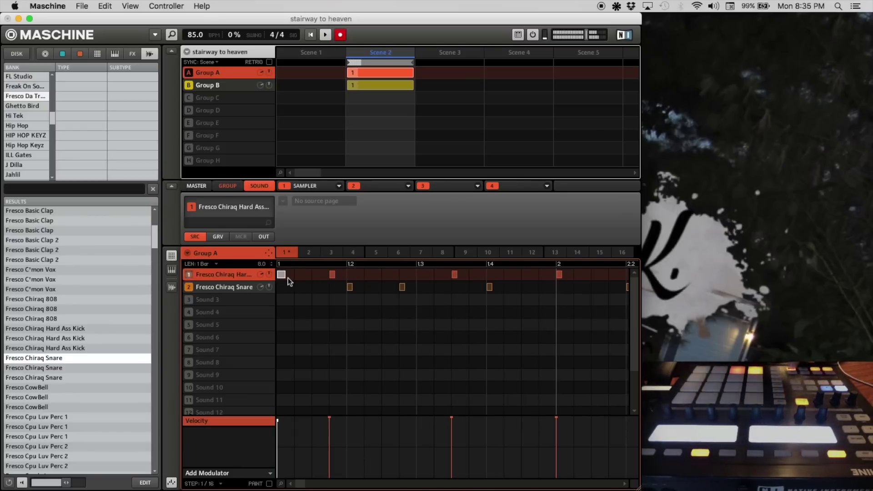
mouse_move(284, 274)
left_mouse_down()
mouse_move(302, 274)
mouse_move(285, 275)
left_mouse_up()
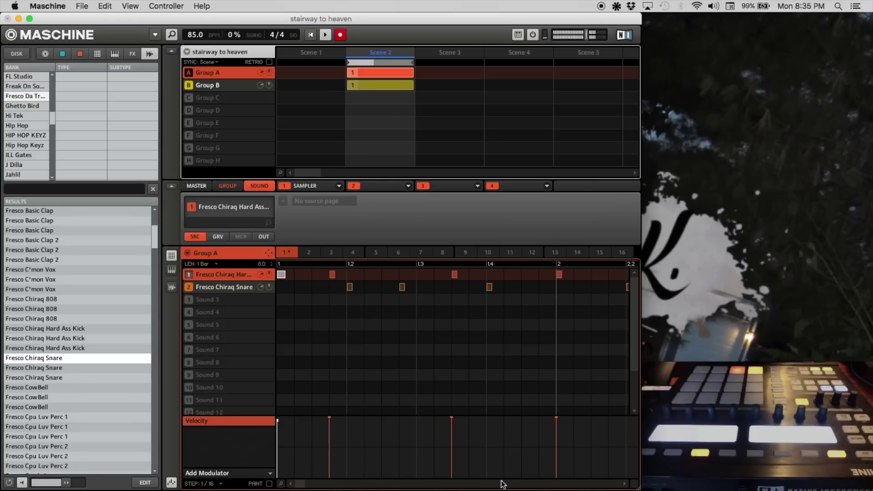
- Select all Fresco Chiraq Hard Ass Kick notes in the pattern and raise their velocities to the maximum
left_click_drag(625, 484, 626, 485)
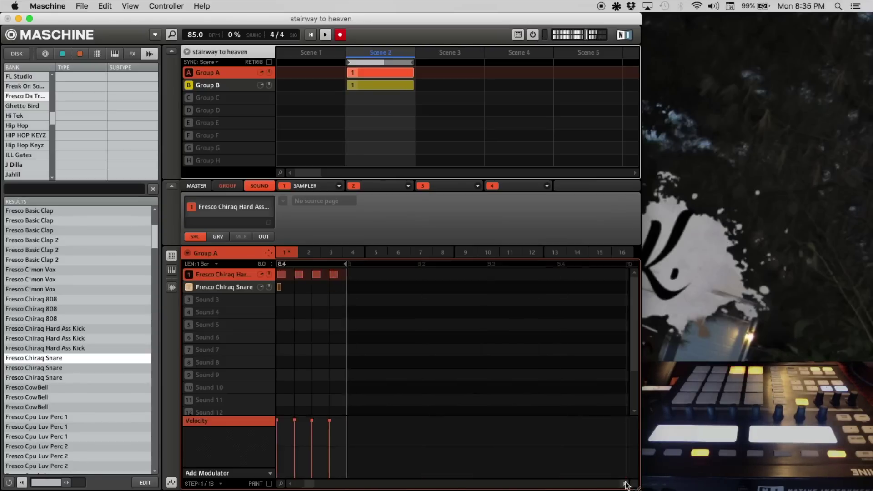
left_click_drag(312, 484, 310, 484)
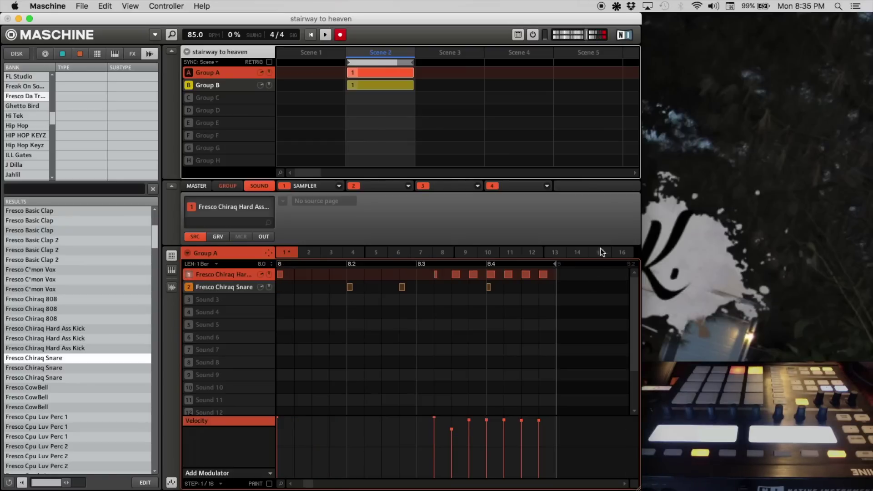
left_click(503, 275)
left_click(189, 277)
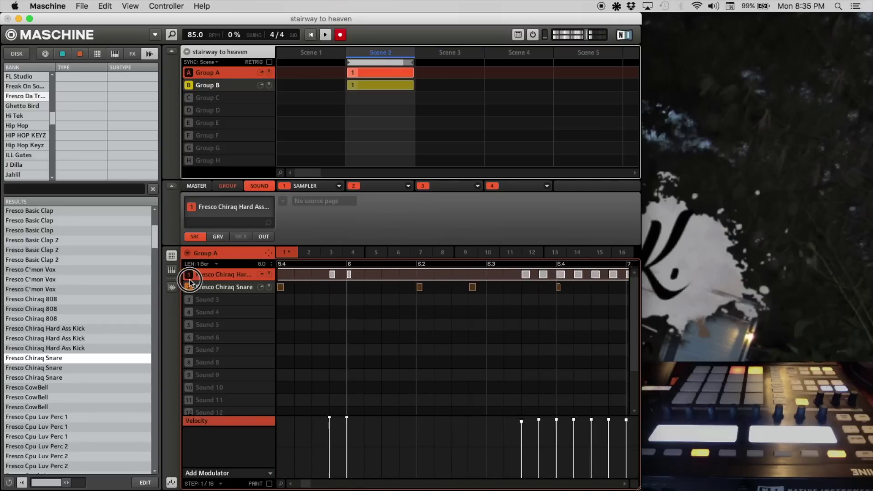
key("super+z")
mouse_move(649, 483)
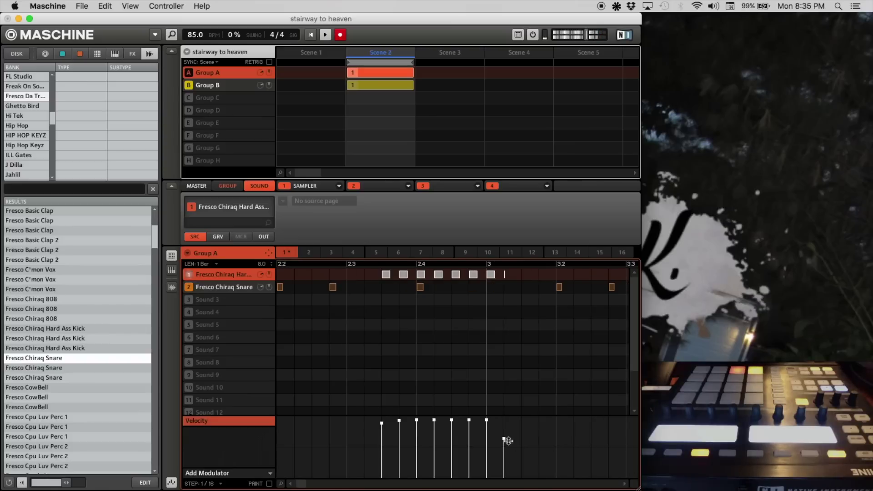
left_click_drag(503, 437, 473, 346)
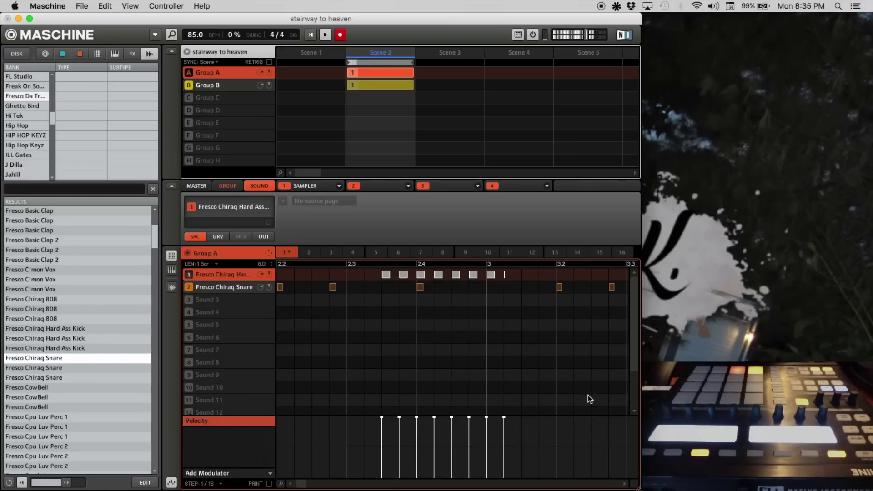
- Delete the stray kick notes one sixteenth after the start of bar 3 and one sixteenth after the start of bar 7
left_click(508, 287)
left_click(507, 276)
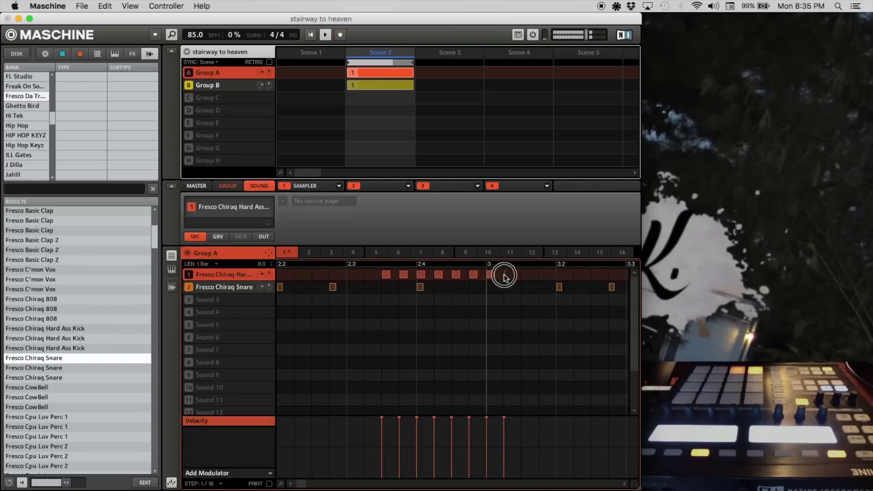
left_click(625, 484)
left_click(625, 483)
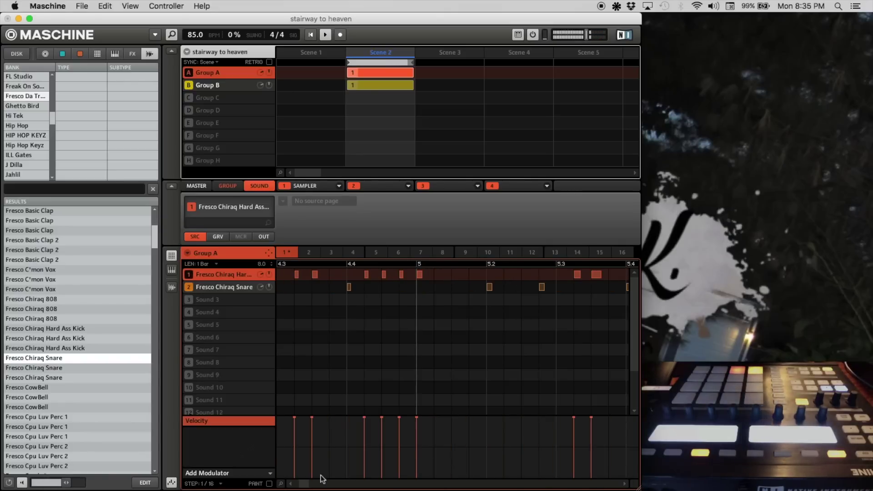
left_click(625, 483)
left_click(625, 483)
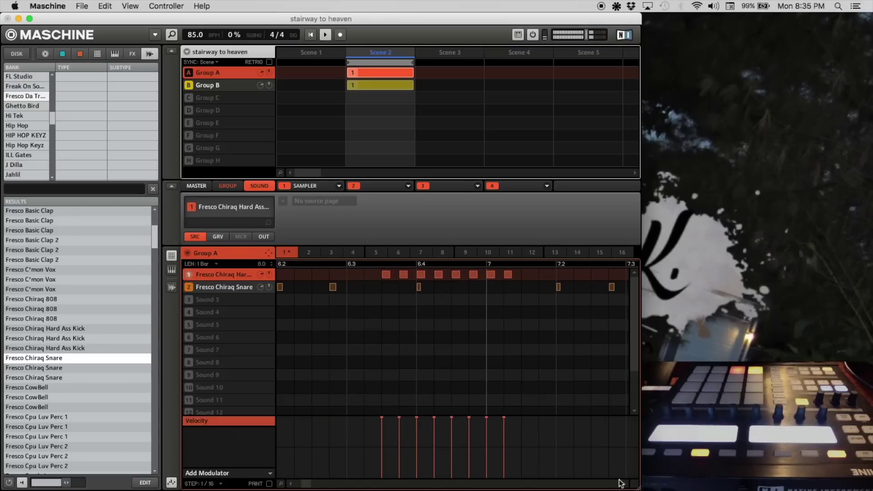
double_click(509, 274)
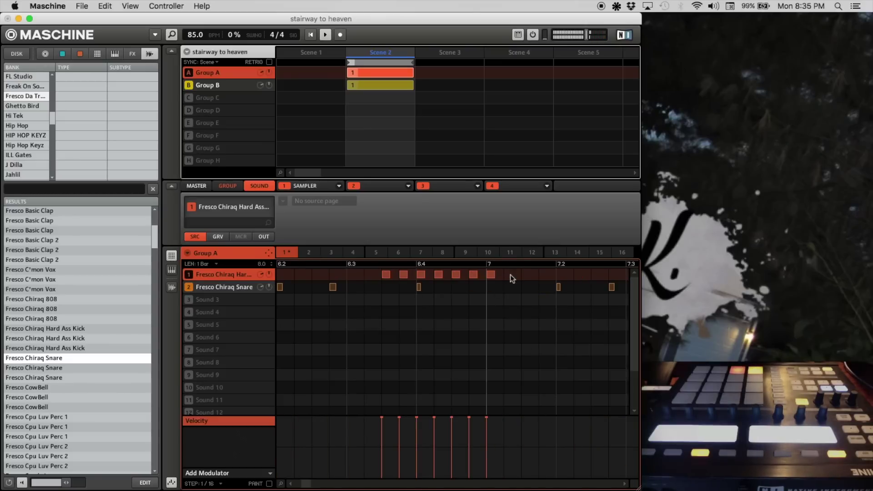
- Review the kick and snare notes at the end of the pattern and from bar 1 through bar 6
left_click(625, 483)
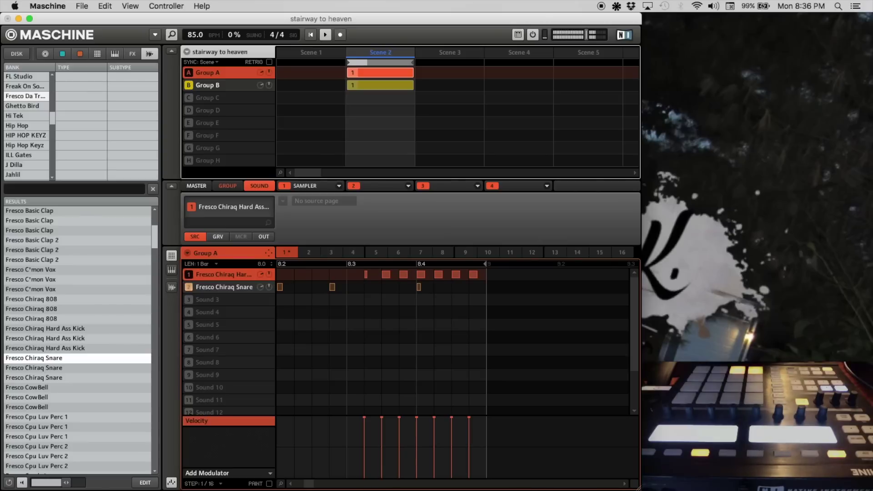
left_click(290, 483)
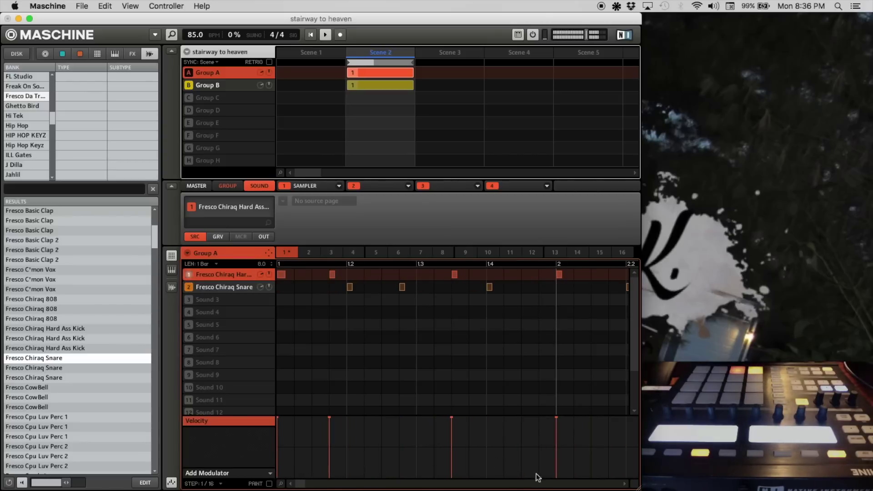
left_click(622, 483)
left_click(622, 483)
left_click(621, 482)
left_click(622, 483)
left_click(622, 483)
- Audition the Fresco GODLY 808 (THIS BANGS HARD AF) and Fresco Godly Snare samples in the browser
left_click_drag(155, 236, 154, 278)
left_click(95, 348)
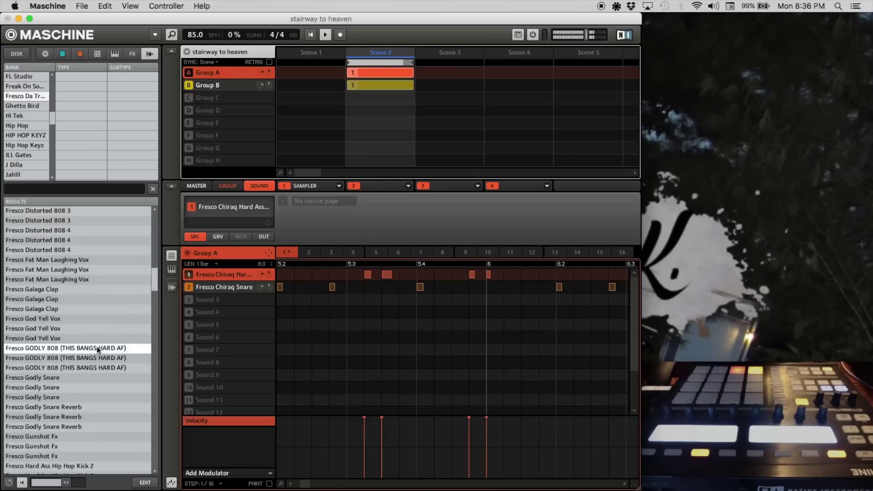
left_click(93, 359)
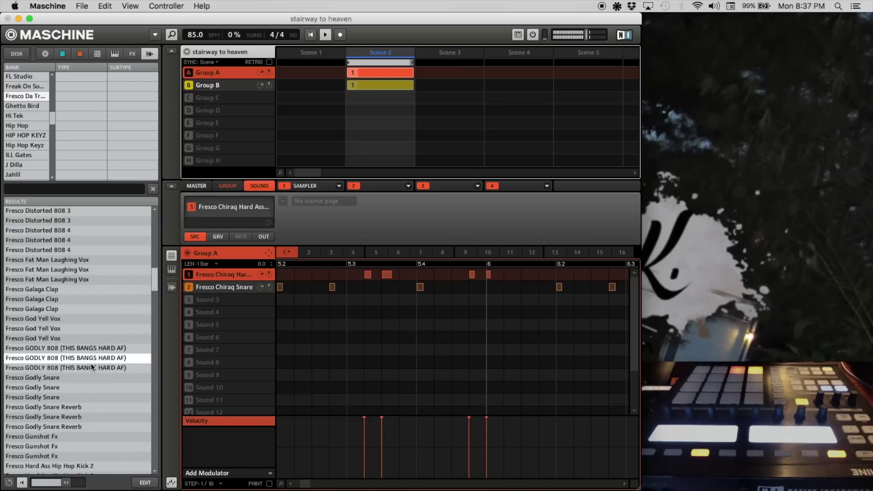
left_click(82, 377)
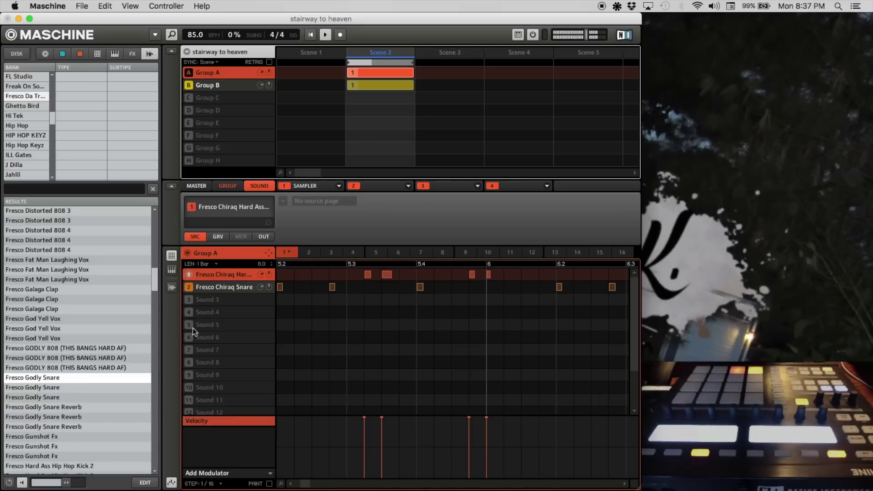
- Load Fresco Godly Snare into Sound 3 and record snare hits into the Group A pattern
left_click(209, 299)
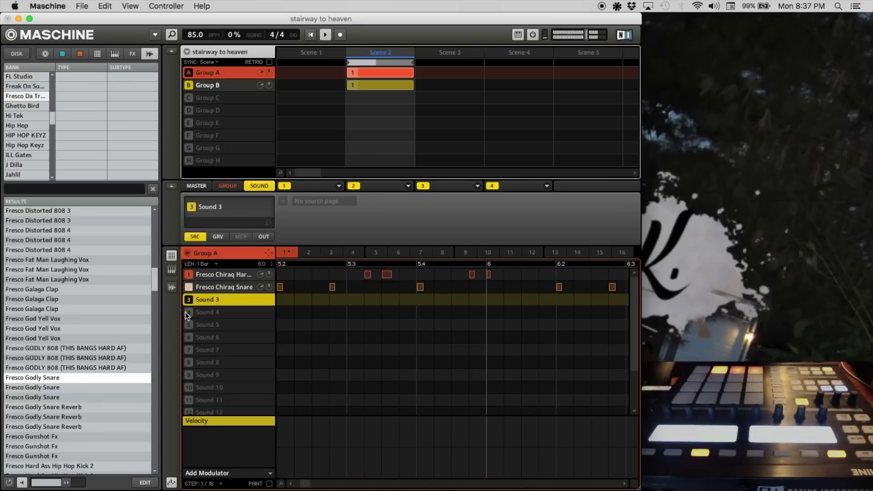
double_click(53, 381)
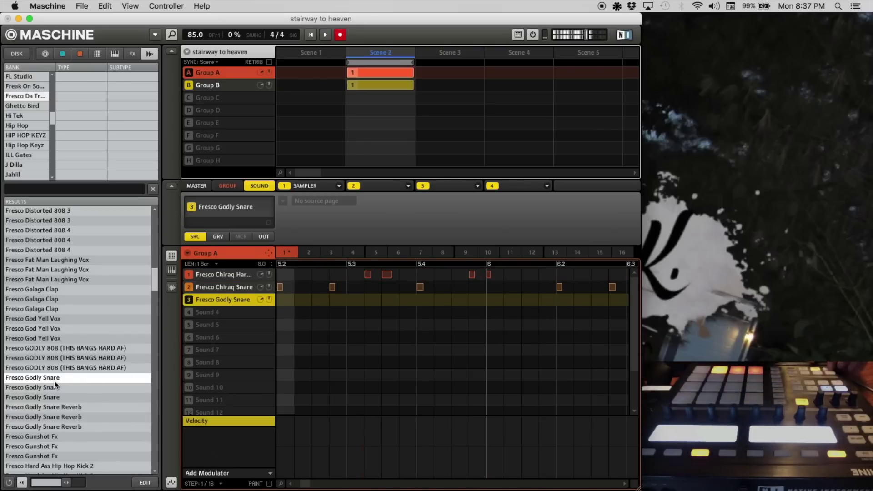
key("space")
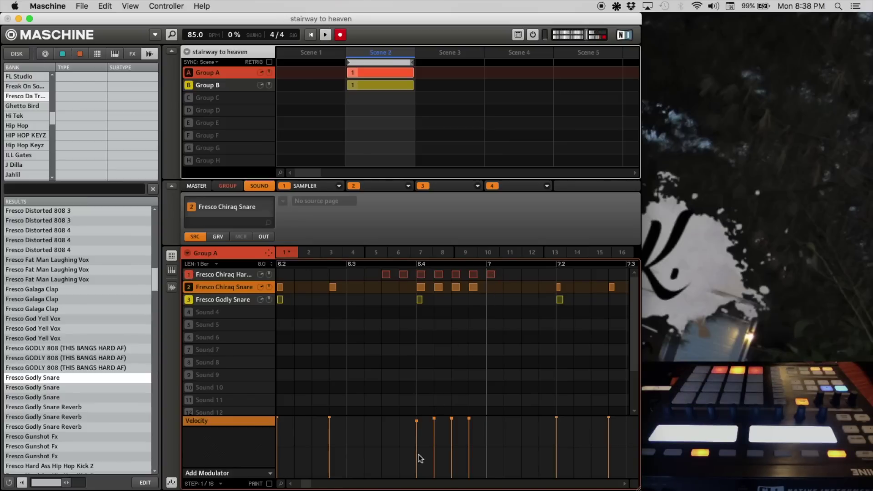
- Delete the two Fresco Chiraq Snare notes just before beat 2.4, and add two at the end of bar 8 with matching velocities
left_click_drag(307, 484, 303, 483)
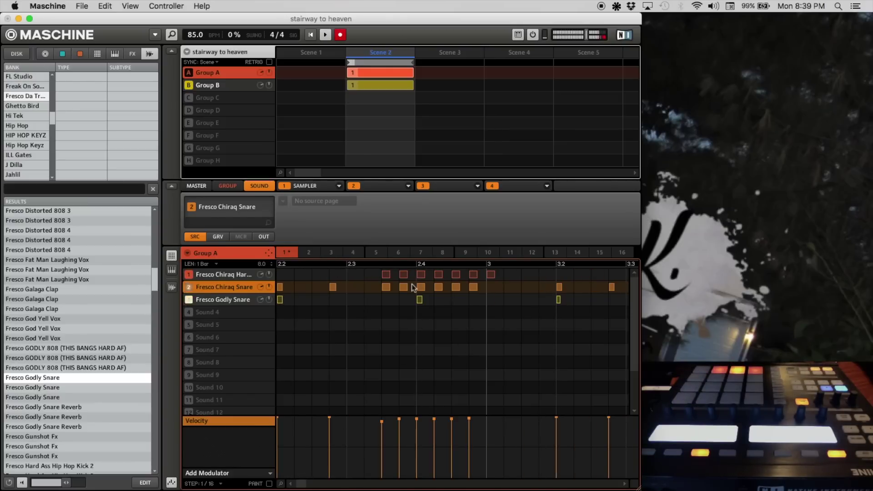
left_click(385, 287)
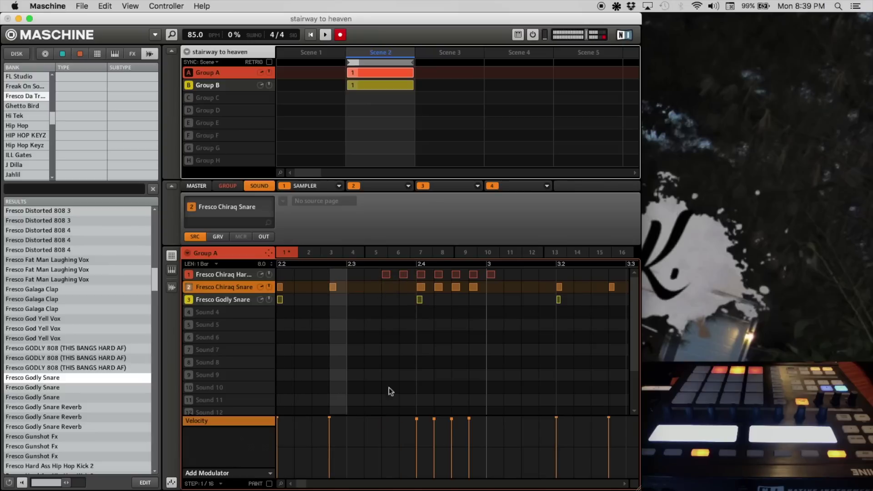
left_click(622, 482)
left_click_drag(622, 483, 623, 484)
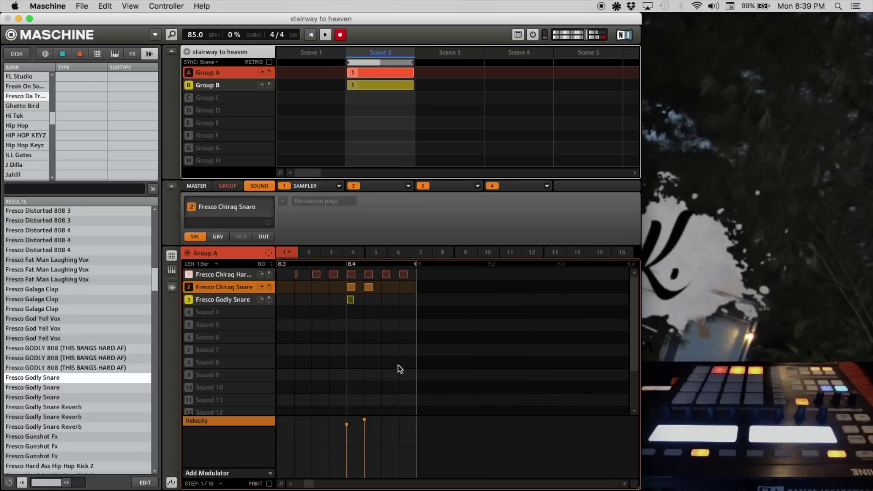
left_click(389, 287)
left_click_drag(420, 287, 344, 290)
left_click(398, 431)
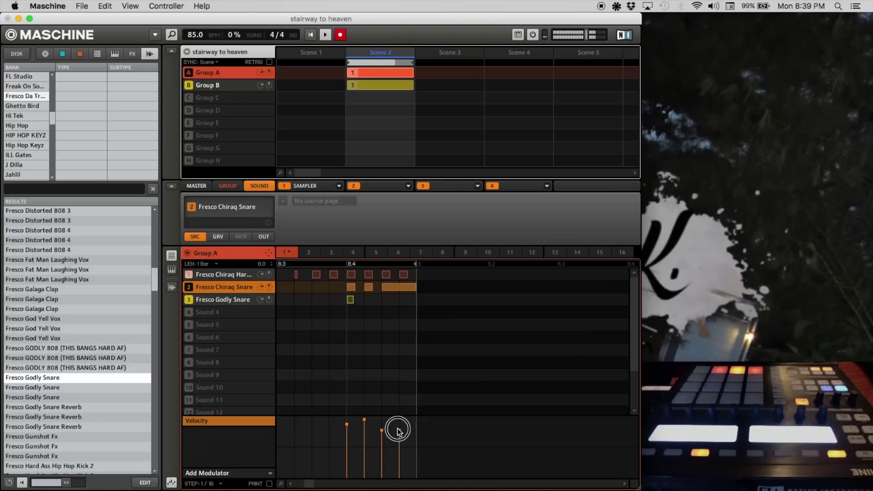
- Select all Fresco Chiraq Snare notes and review their placement and velocities through the end of the pattern
left_click_drag(395, 290, 97, 291)
left_click(621, 483)
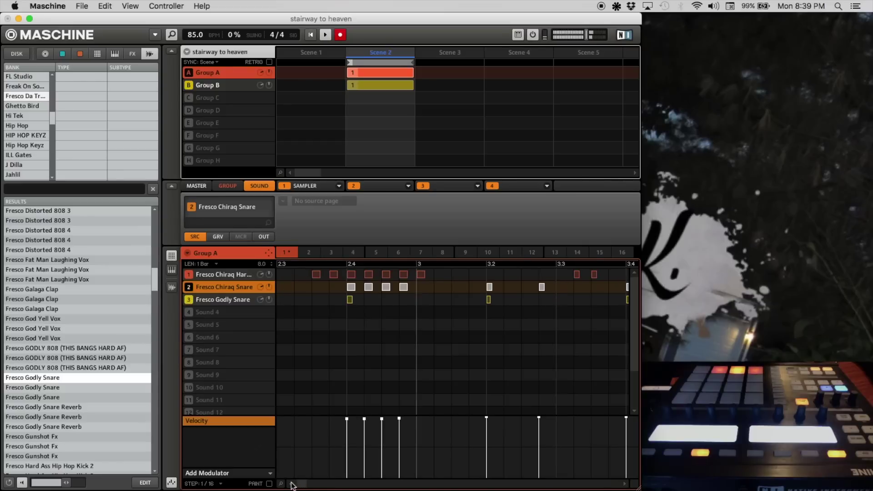
left_click(291, 484)
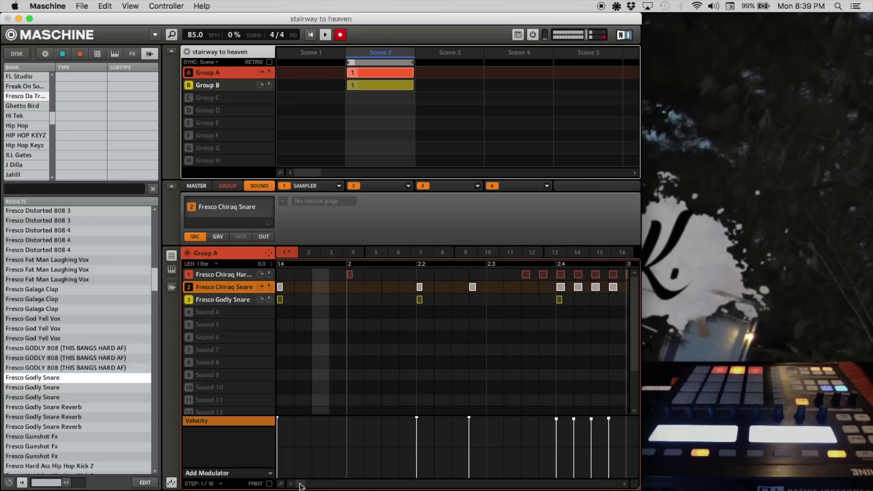
left_click(620, 483)
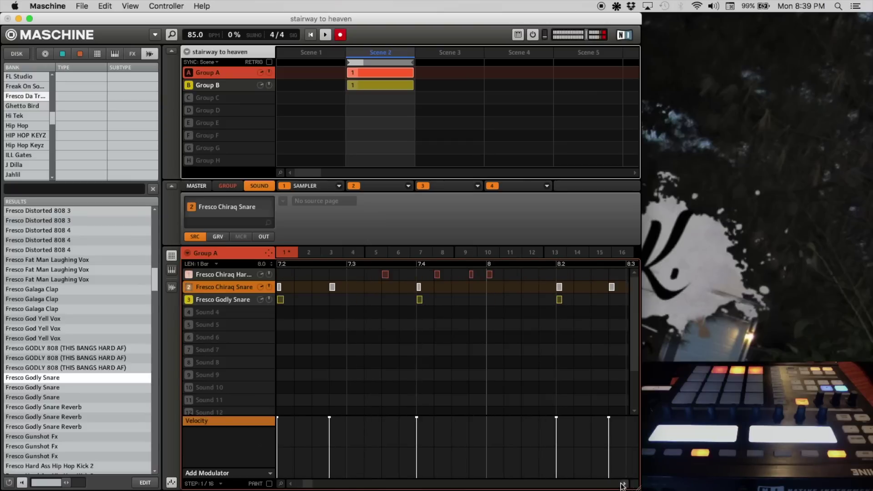
left_click(621, 484)
left_click(290, 483)
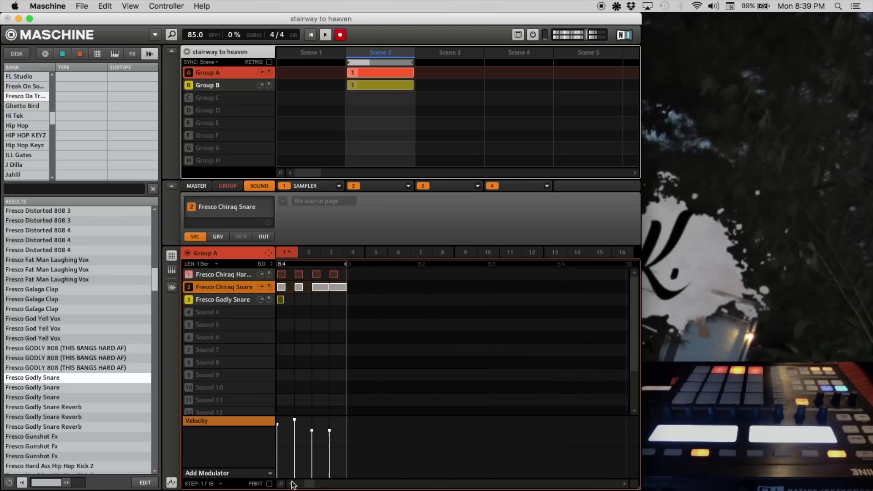
- Select all the Fresco Chiraq Hard Ass kick notes in Sound 1 across the Group A pattern
left_click(451, 430)
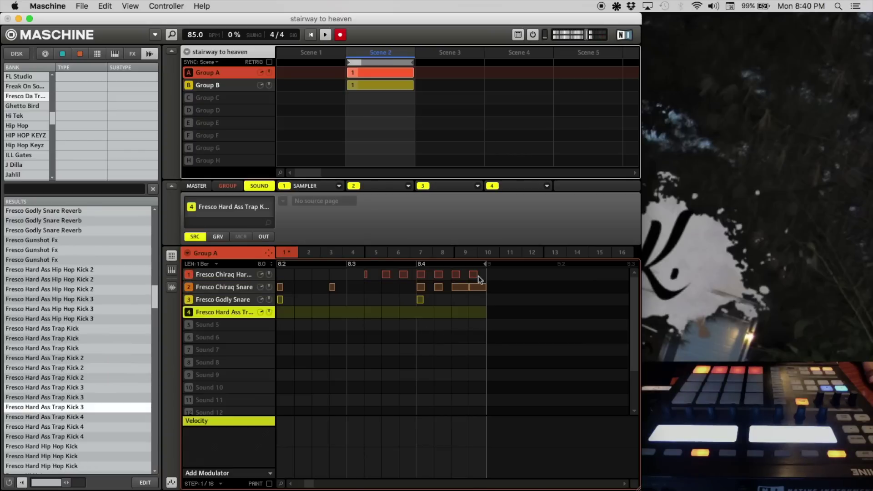
left_click_drag(479, 277, 81, 279)
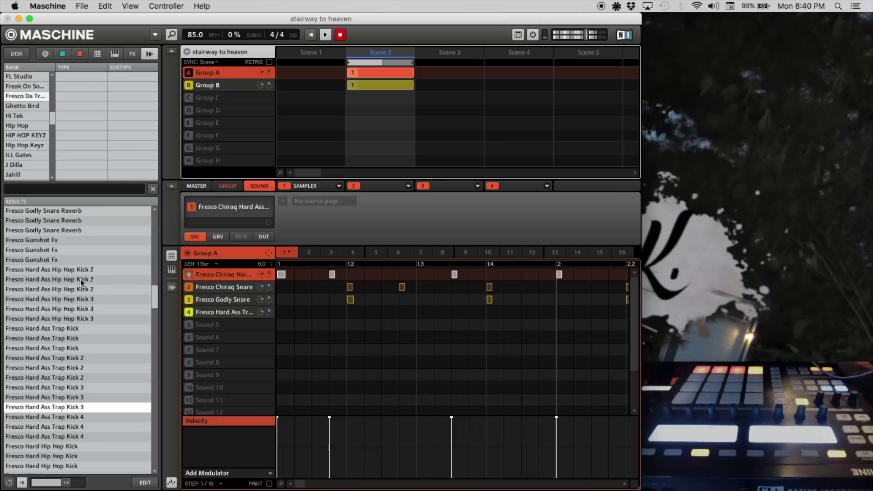
mouse_move(281, 274)
left_mouse_down()
mouse_move(299, 274)
mouse_move(297, 309)
mouse_move(283, 308)
mouse_move(284, 278)
left_mouse_up()
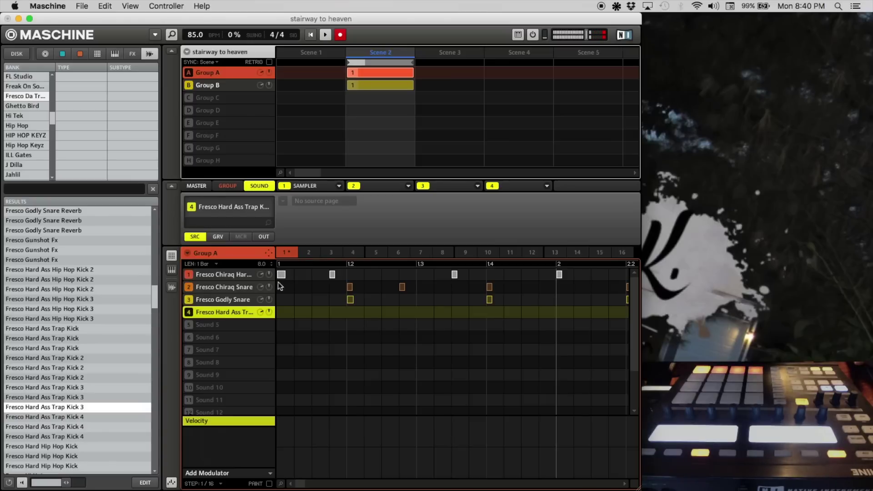
- Reset Sound 4, load Fresco Hi Hat into it, and record steady sixteenth-note hi-hats across the Group A pattern
right_click(212, 313)
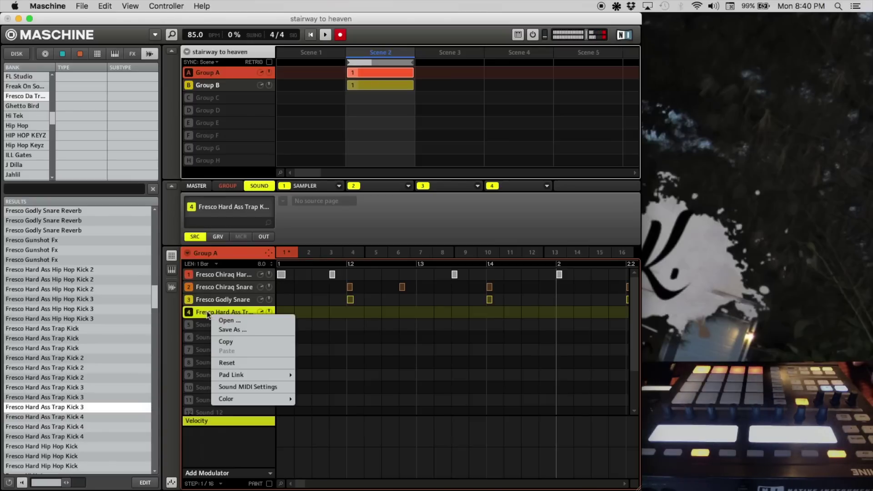
left_click(219, 362)
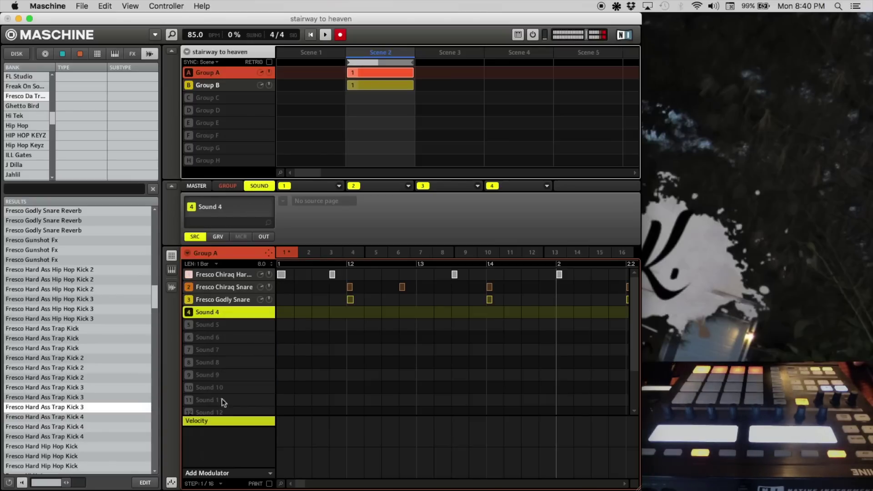
scroll(102, 408, "up", 1)
scroll(102, 408, "down", 12)
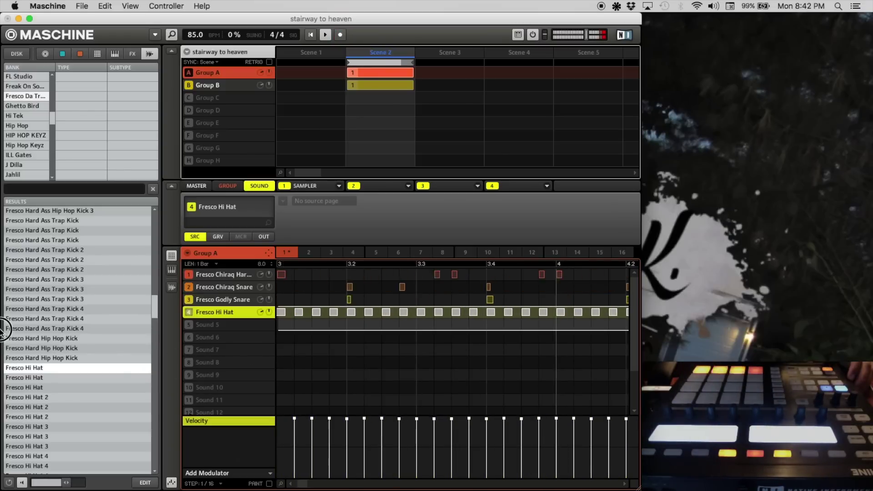
- Raise the selected Fresco Hi Hat notes to full velocity and play back the pattern
left_click(291, 430)
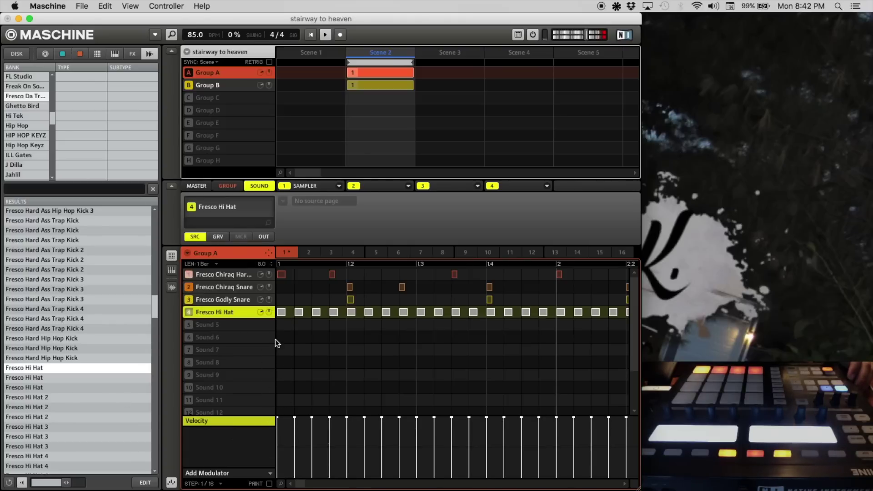
key("space")
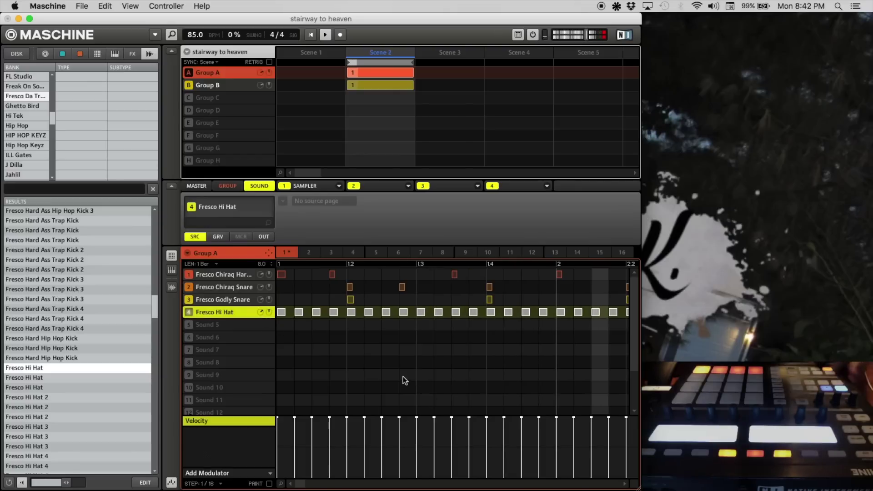
left_click(485, 362)
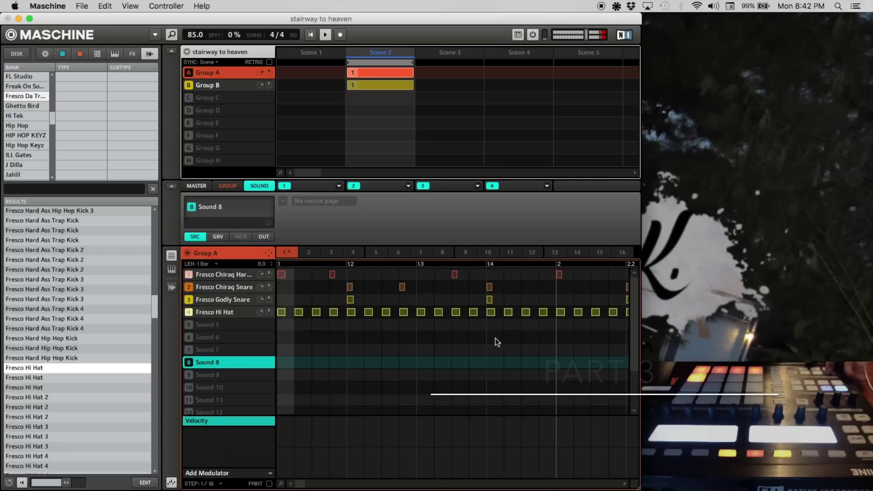
- Break up the steady Fresco Hi Hat line with faster triplet rolls, including on beat 2.4 and the second half of beat 6.3
left_click(426, 274)
left_click_drag(434, 279, 475, 343)
left_click(436, 311)
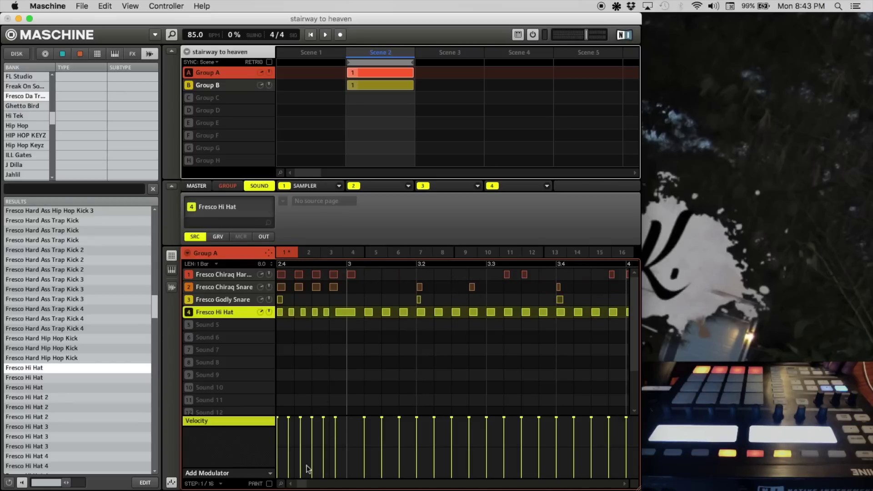
left_click_drag(495, 273, 541, 334)
left_click(525, 312)
key("space")
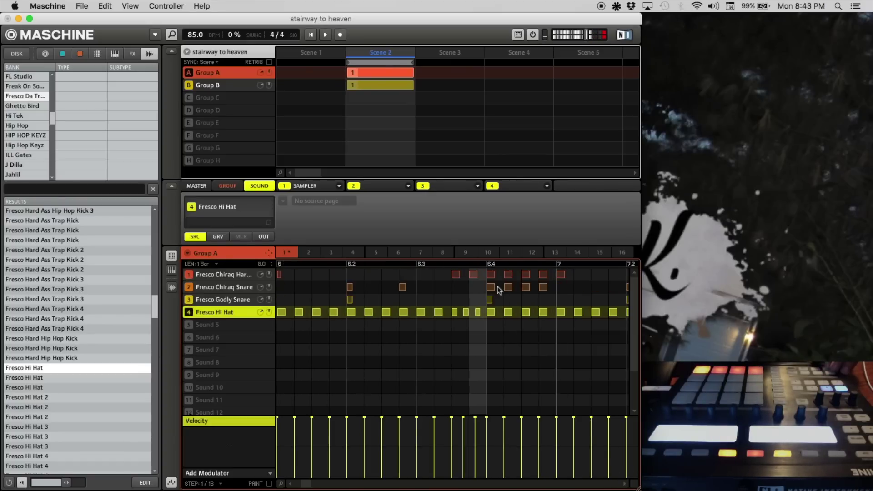
- Delete all kick, snare and hi-hat notes on beat 6.4 of the Group A pattern
left_click_drag(485, 274, 548, 337)
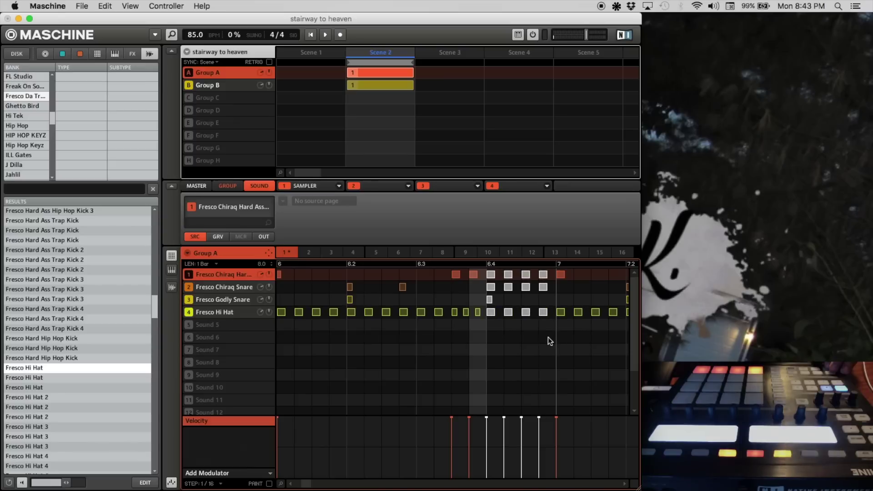
double_click(525, 313)
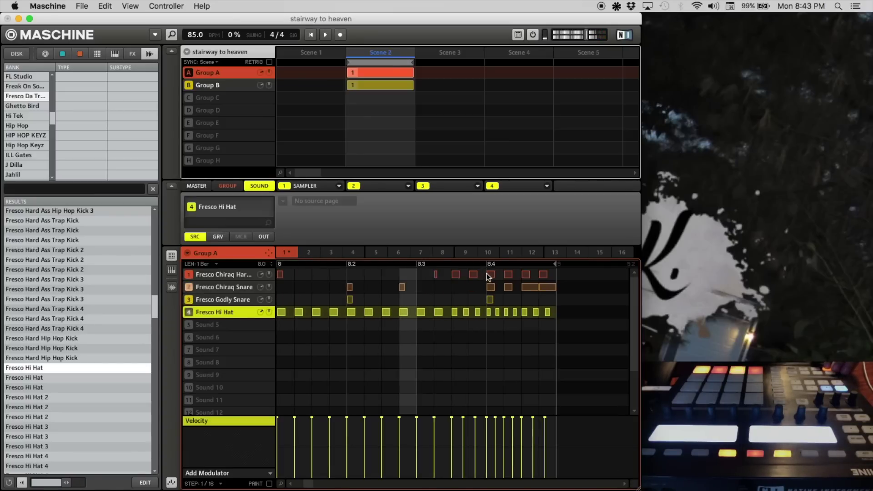
- Delete all kick, snare and hi-hat notes from beat 8.4 to the end of the Group A pattern
left_click(503, 302)
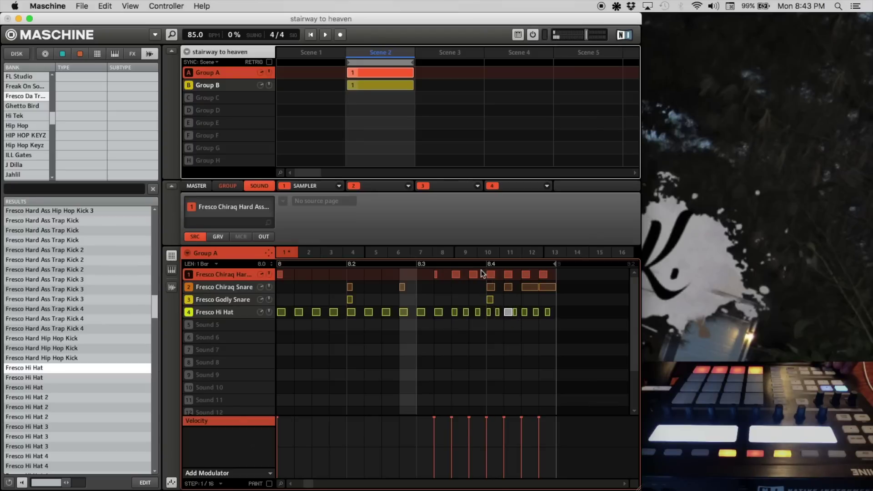
left_click_drag(494, 279, 530, 315)
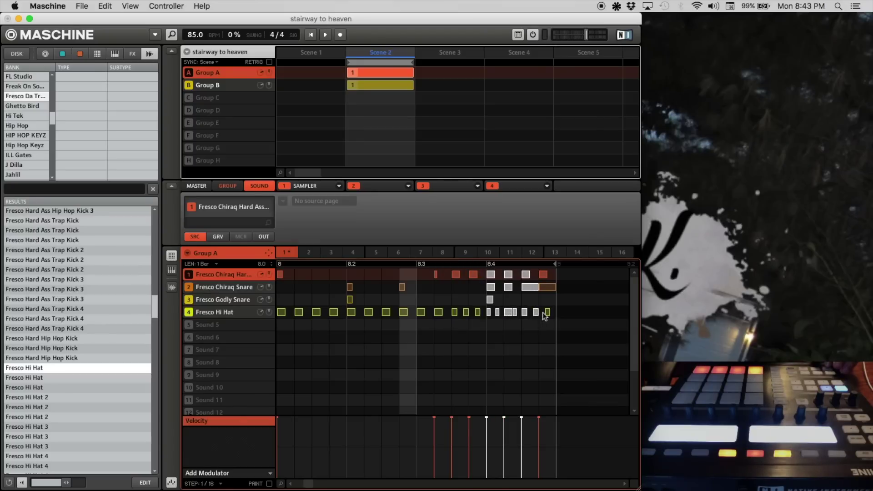
left_click(537, 312)
key("Delete")
left_click_drag(529, 270, 555, 319)
left_click(545, 288)
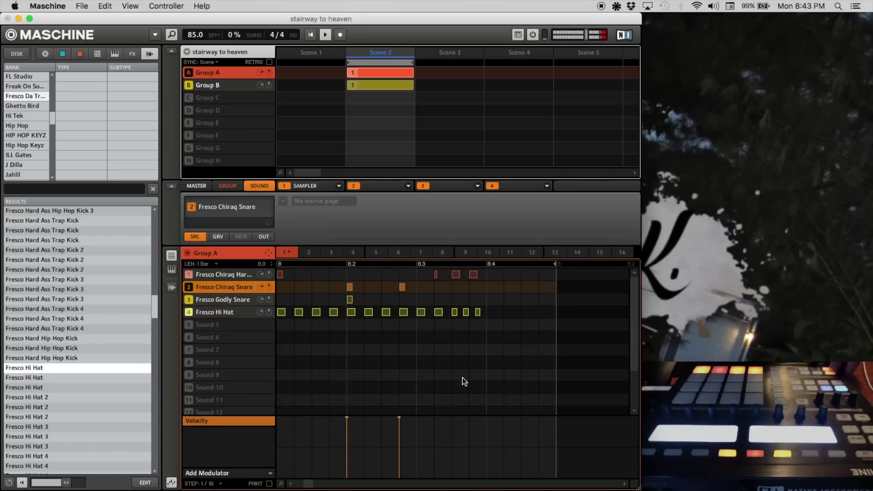
- Undo the last three note edits at the end of the Group A pattern
key("super+z")
key("super+z")
key("super+z")
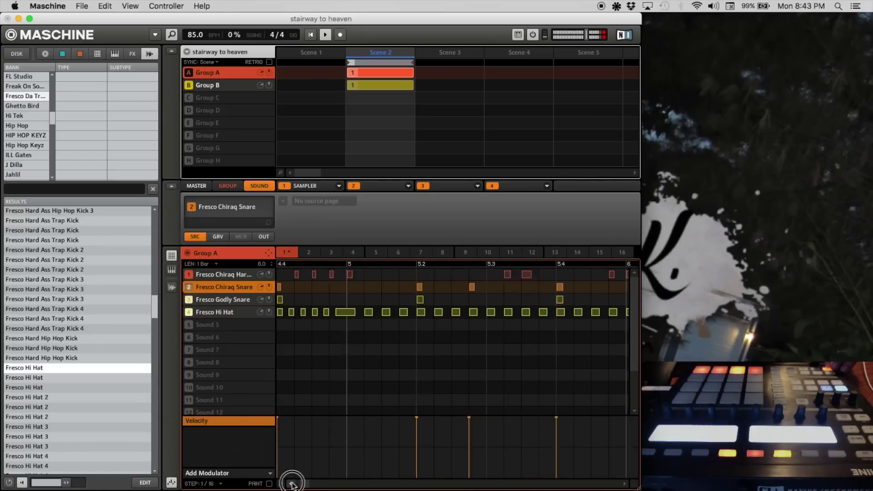
left_click(619, 483)
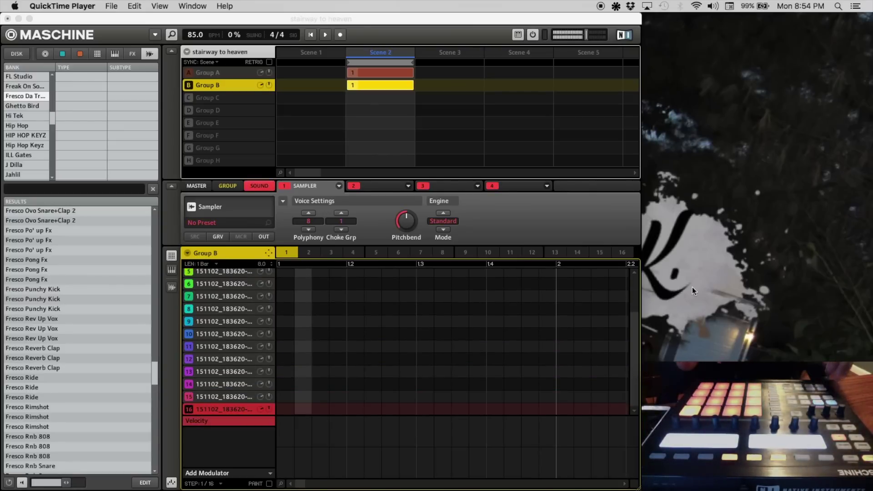
- Play back Scene 2 to hear the sliced sample in Group B with the Group A drums
key("space")
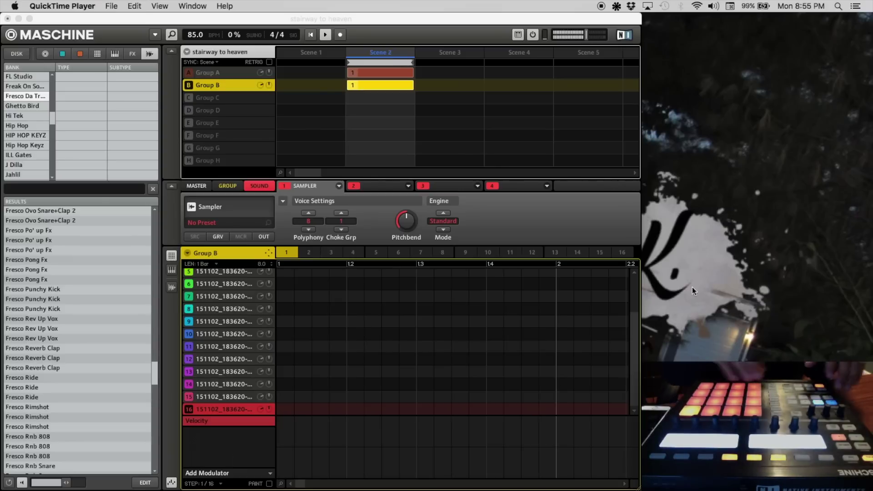
key("space")
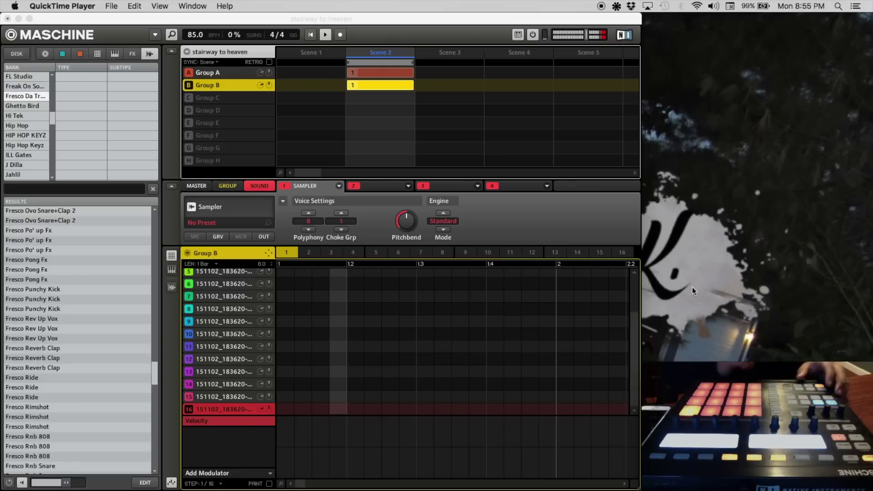